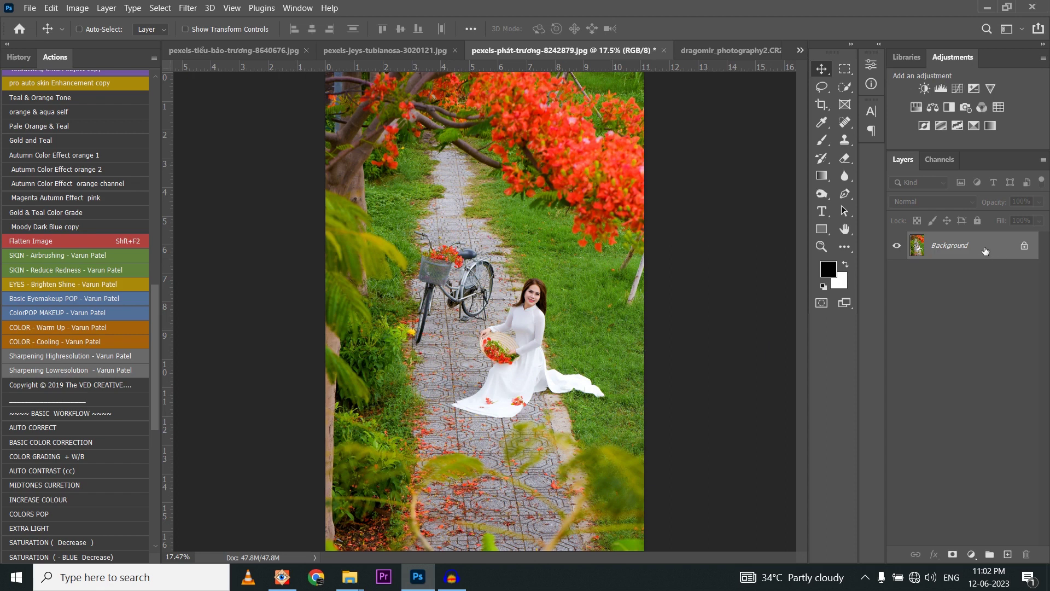
Duplicate the Background layer and add a Channel Mixer adjustment layer.
drag(987, 251, 1008, 553)
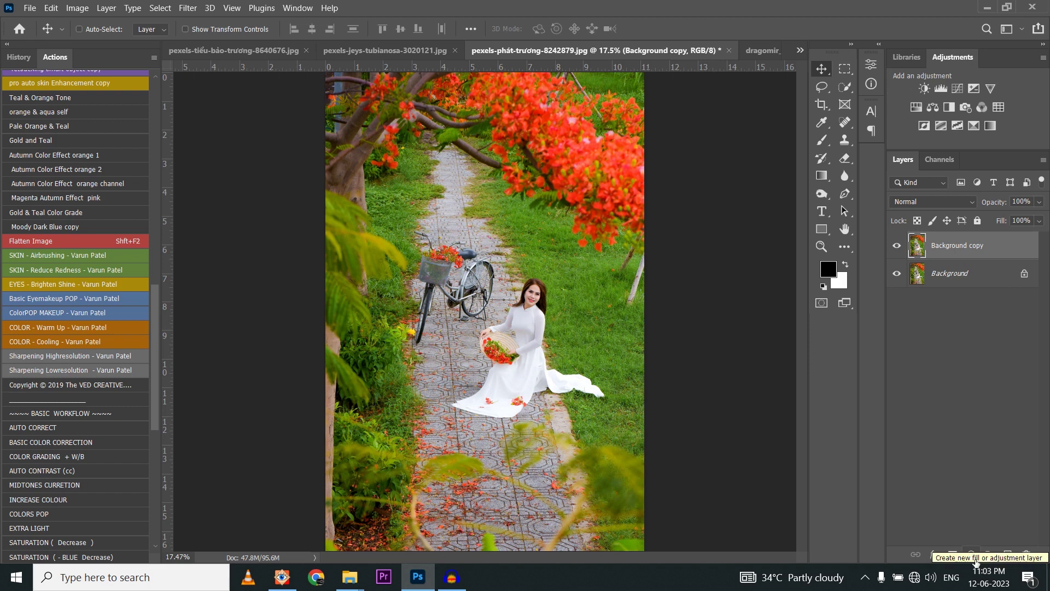
click(978, 556)
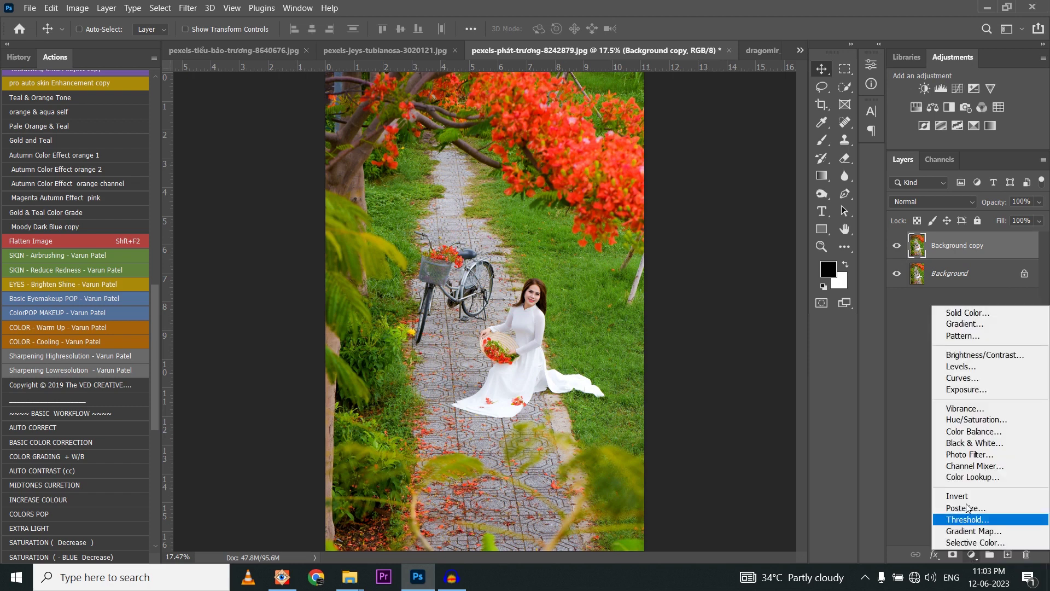
click(984, 466)
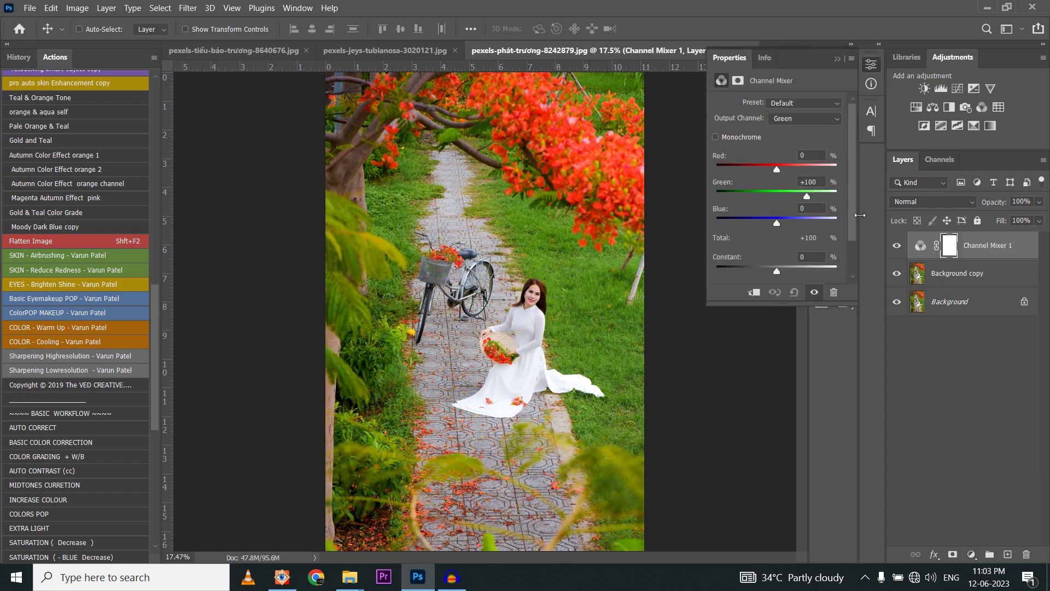
Try new Blue and Green percentages on the Green output channel, then restore them.
double_click(811, 208)
text(100)
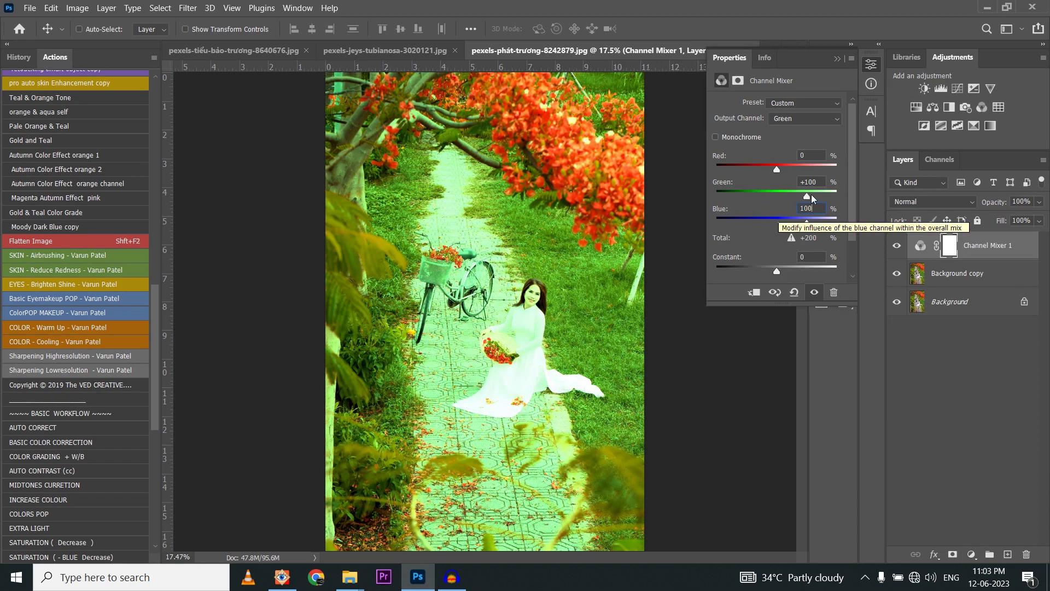
double_click(815, 183)
text(0)
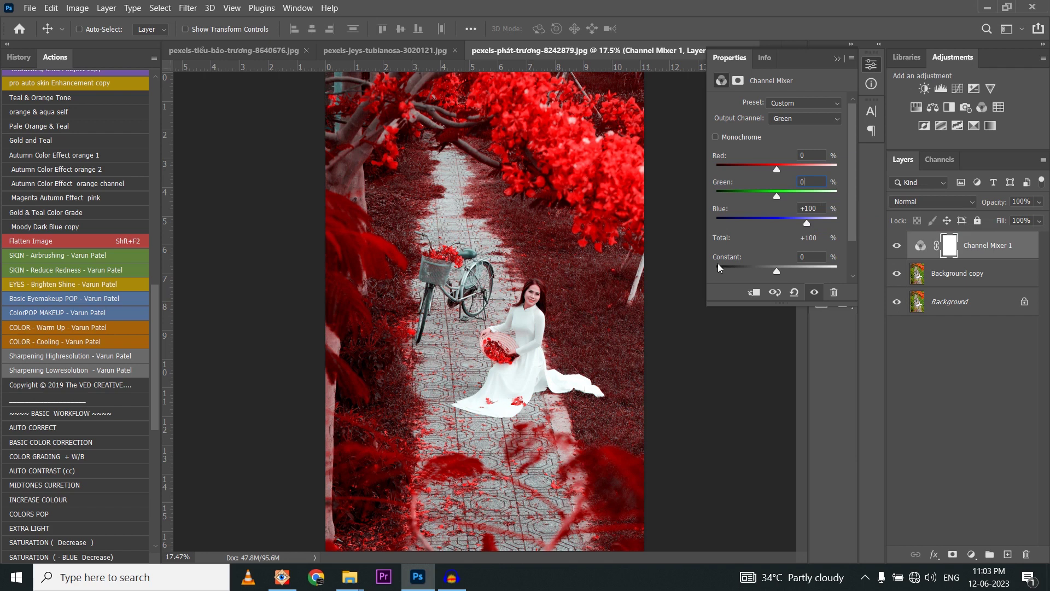
click(822, 208)
text(0100)
key(Return)
Set the Blue output channel to Green +100% and Blue 0% to turn foliage teal.
click(775, 119)
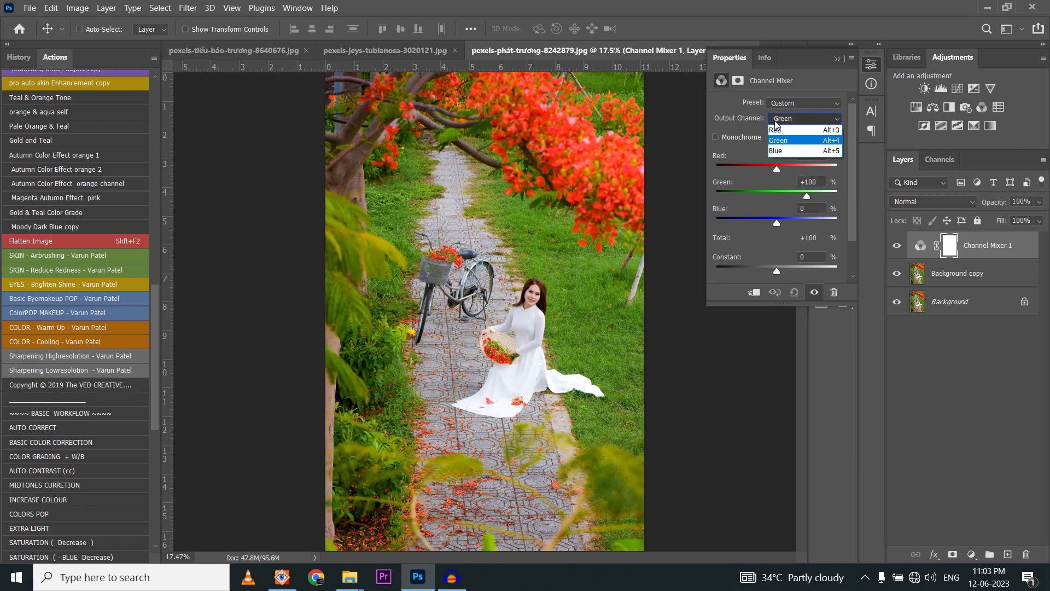
click(777, 150)
double_click(809, 208)
text(0)
double_click(809, 181)
text(10)
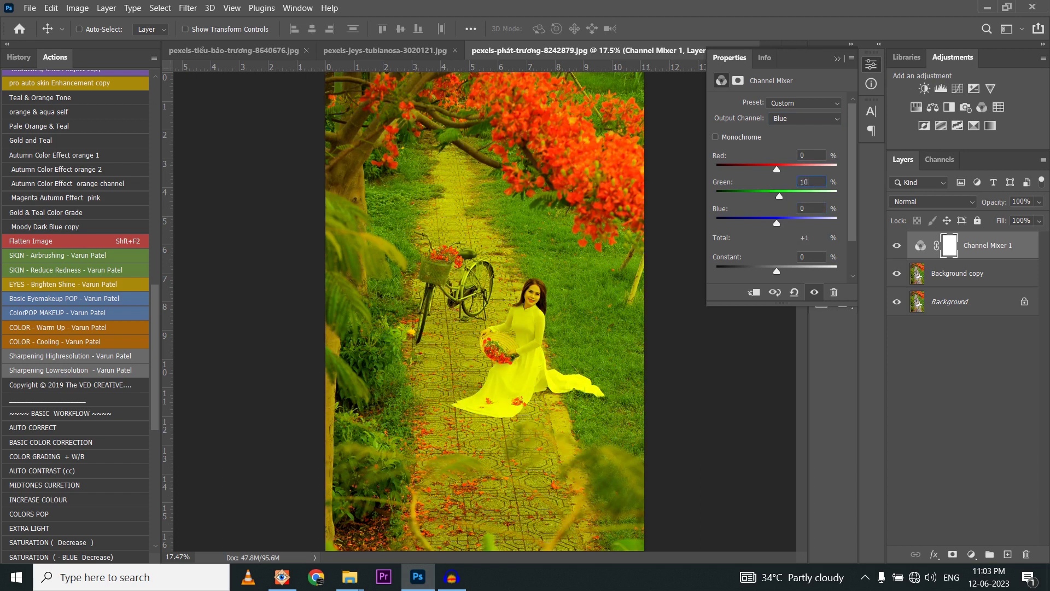
text(0)
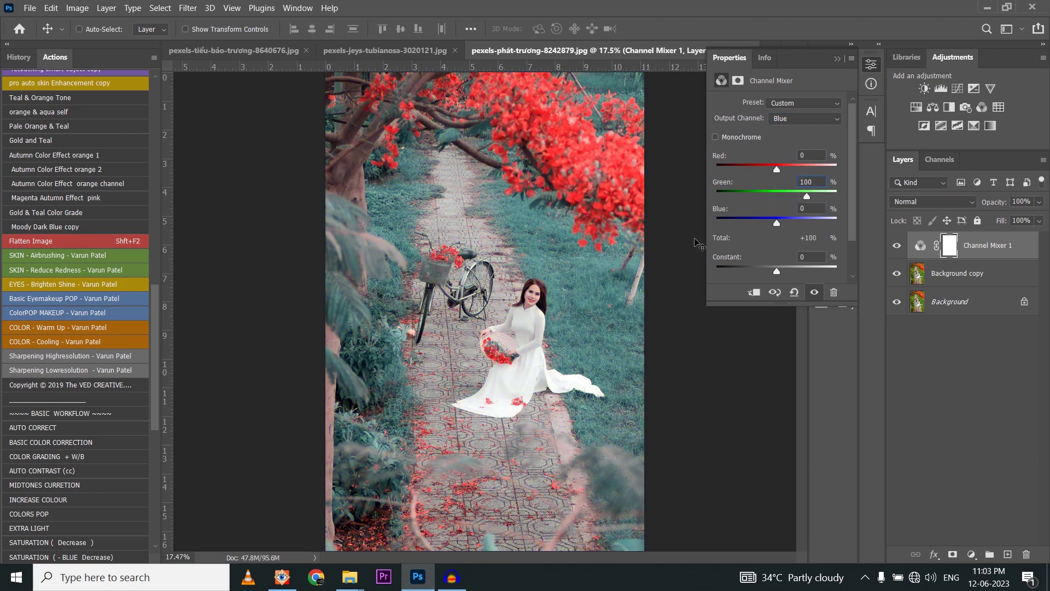
click(837, 59)
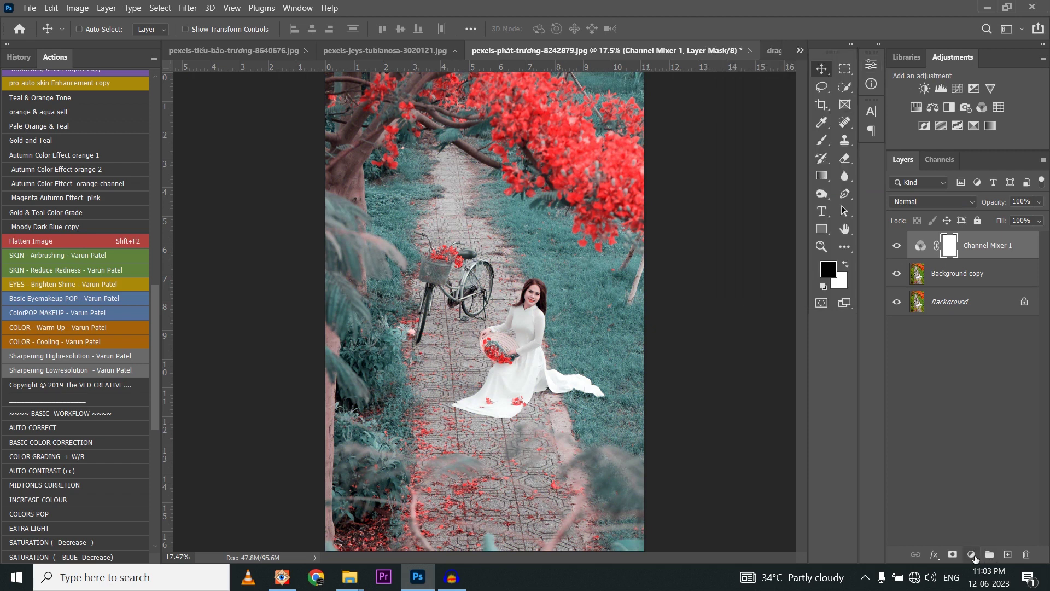
Add a Hue/Saturation layer and raise Cyans saturation to +47 by sampling the grass.
click(973, 554)
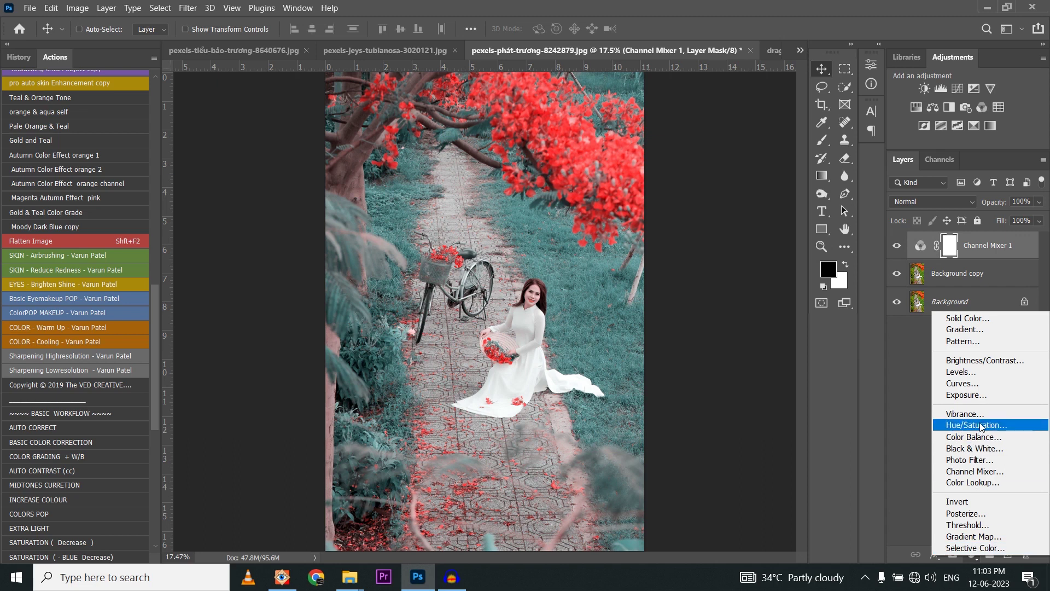
click(963, 426)
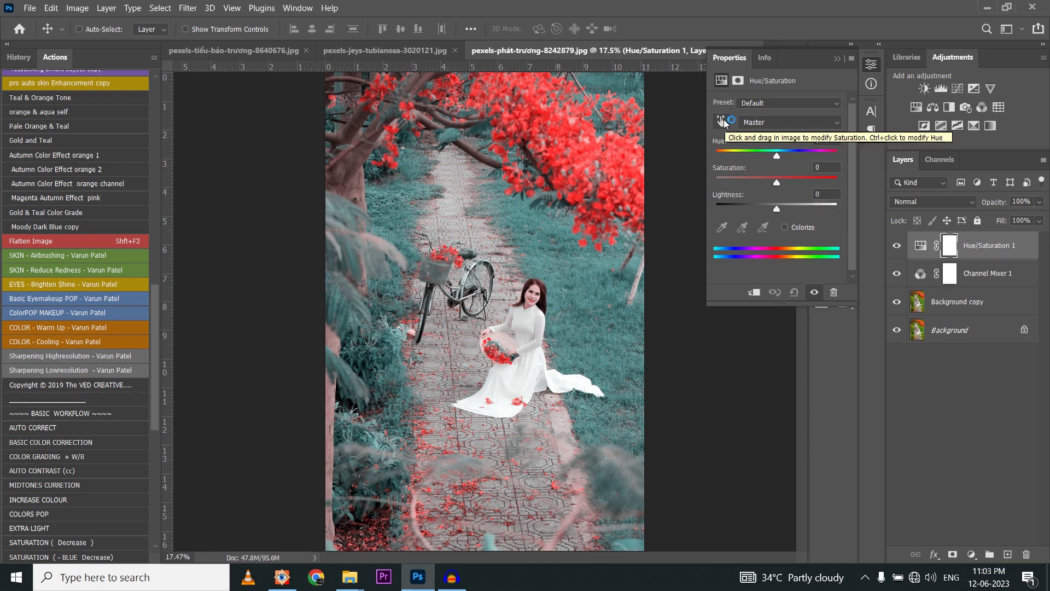
click(722, 122)
click(562, 270)
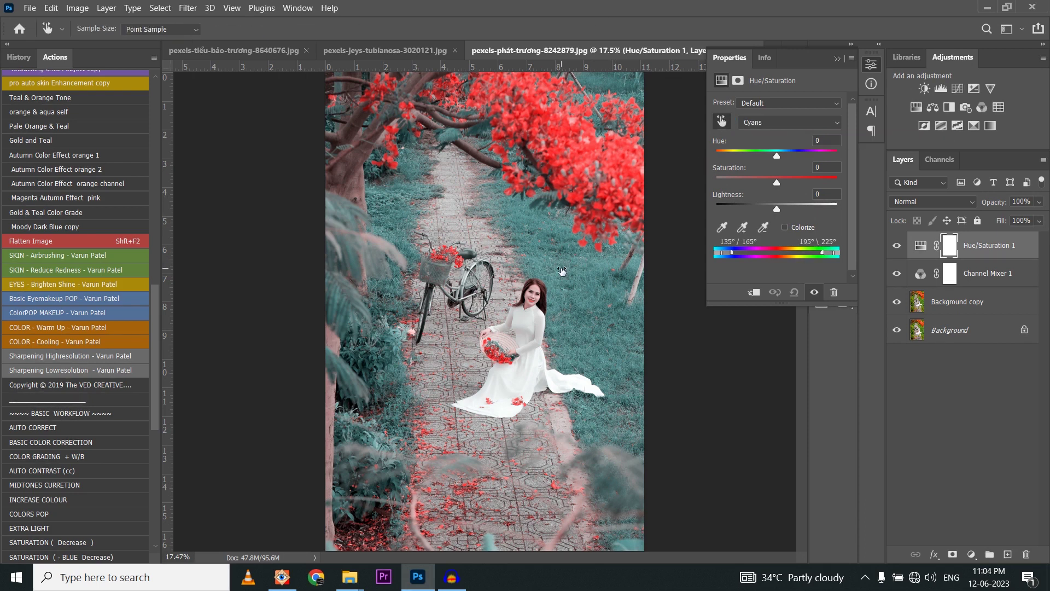
drag(562, 271, 594, 269)
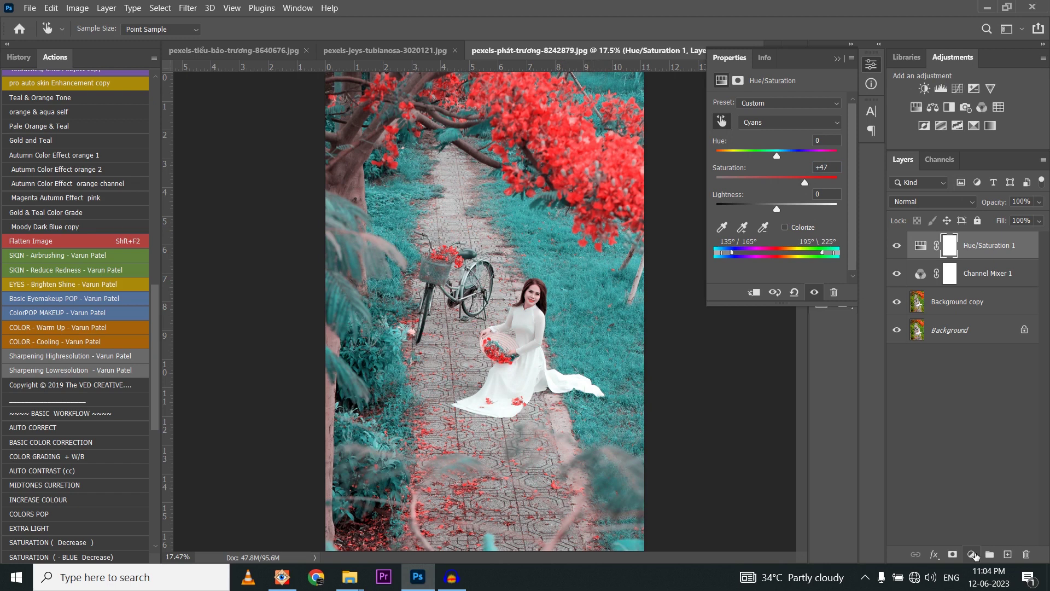
click(975, 556)
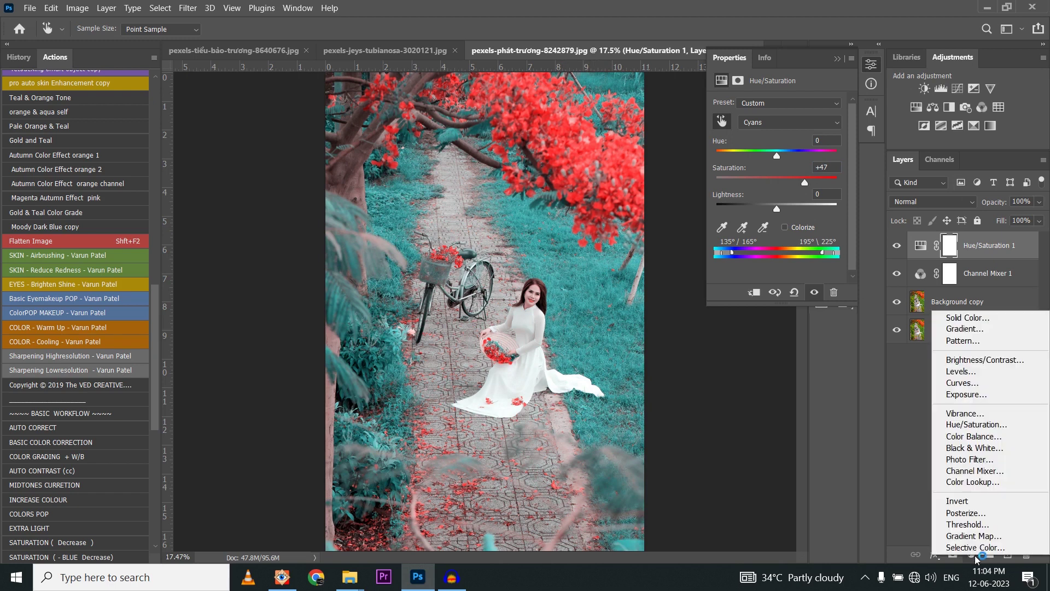
Add a Levels layer with input black at 59 and output black at 39.
click(970, 373)
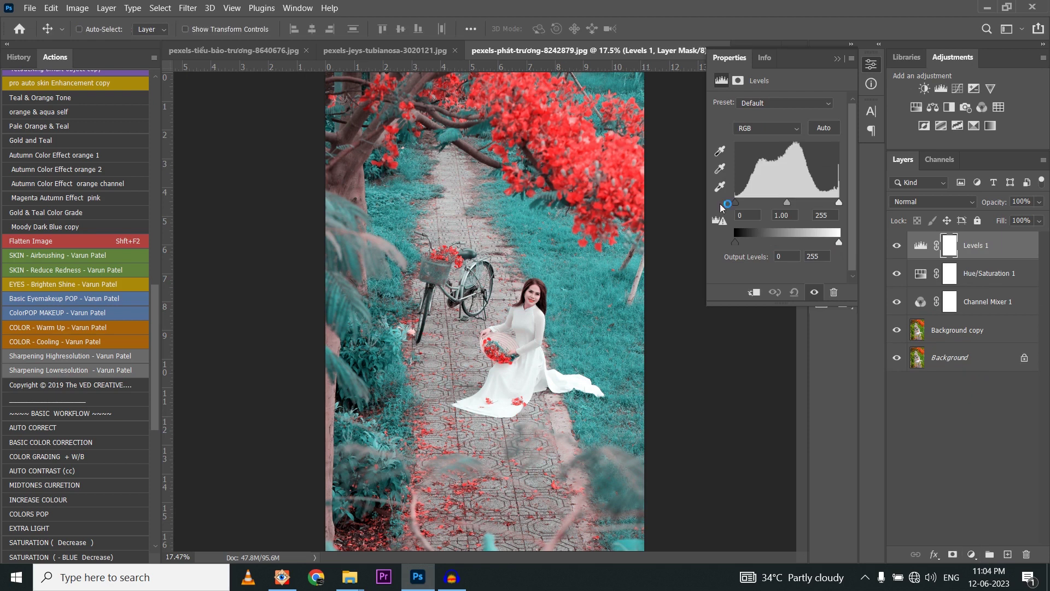
drag(735, 203, 753, 203)
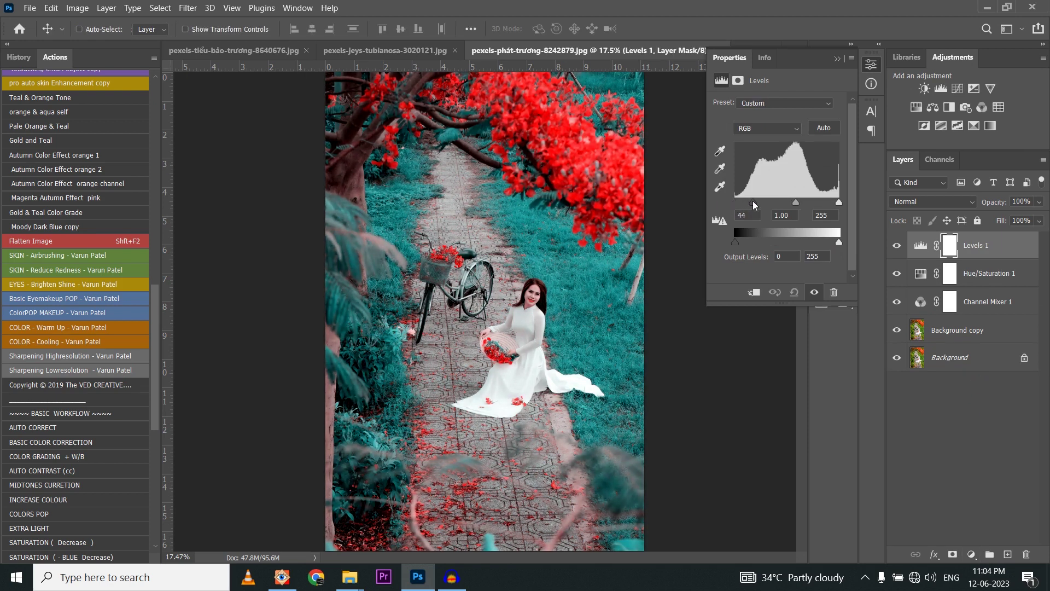
drag(734, 241, 752, 242)
drag(758, 206, 763, 205)
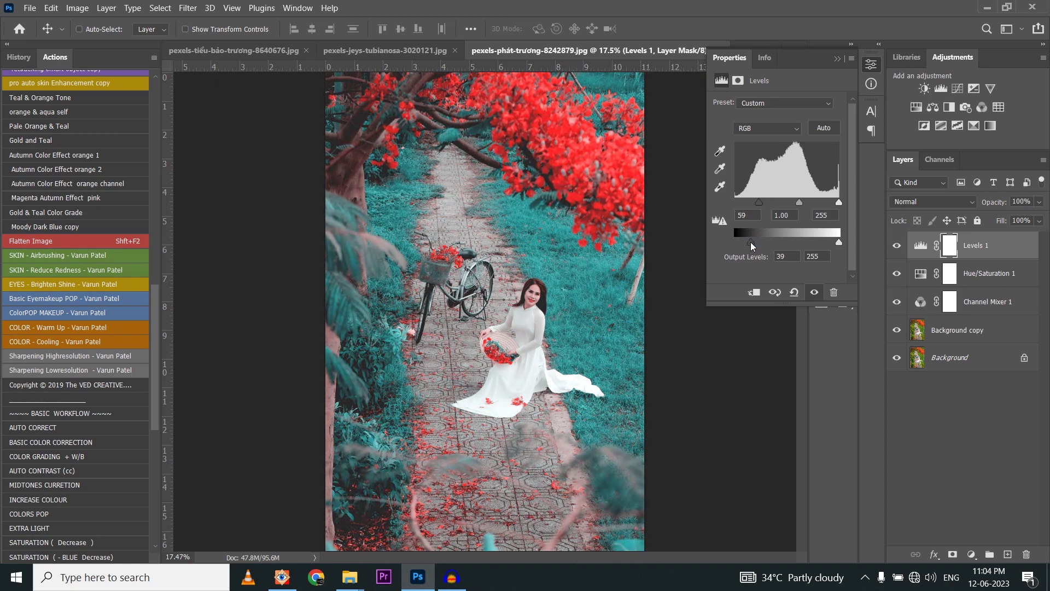
click(837, 59)
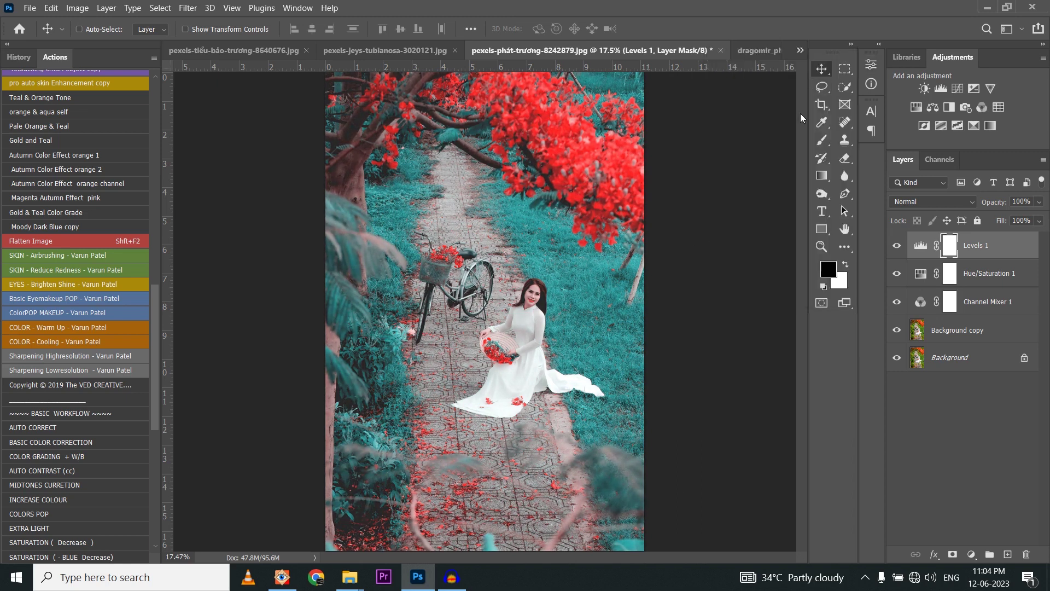
Group the three adjustment layers as Group 1 with an inverted, fully revealing layer mask.
shift+click(985, 304)
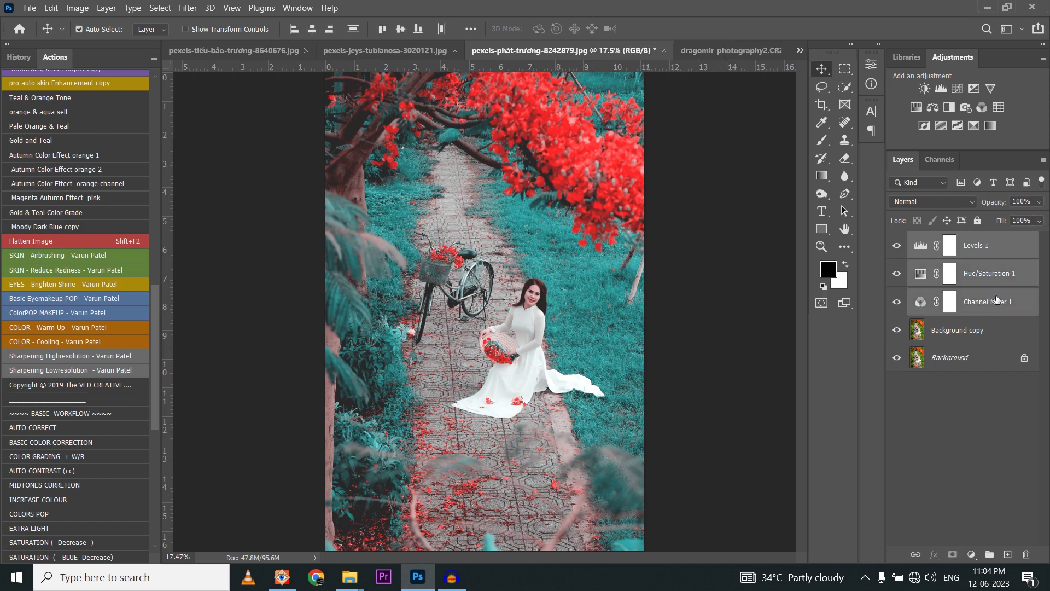
key(ctrl+g)
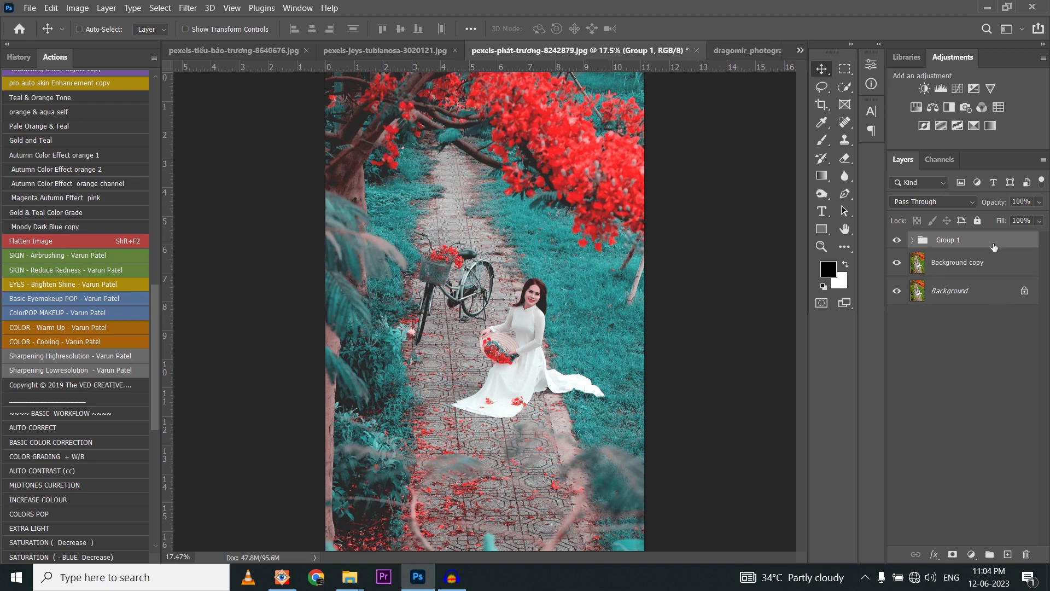
scroll(530, 307, up, 5)
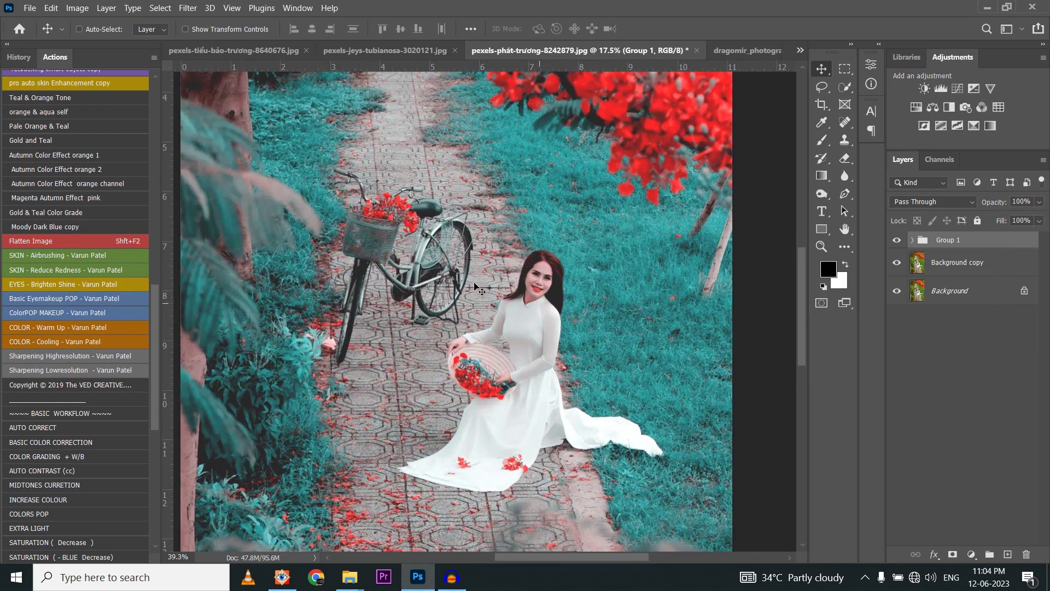
alt+click(954, 555)
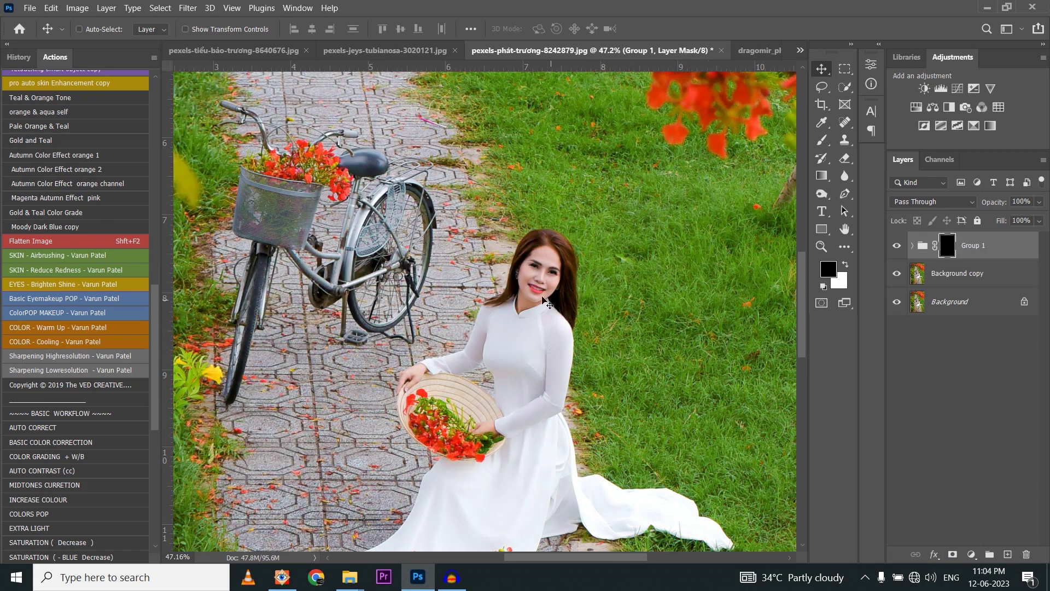
key(ctrl+0)
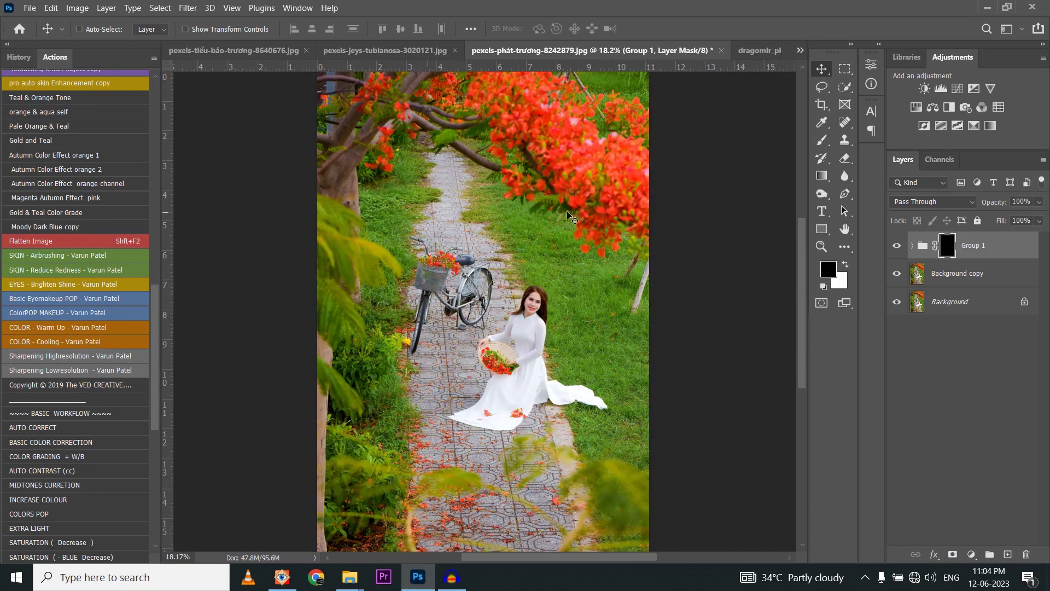
key(ctrl)
key(ctrl+i)
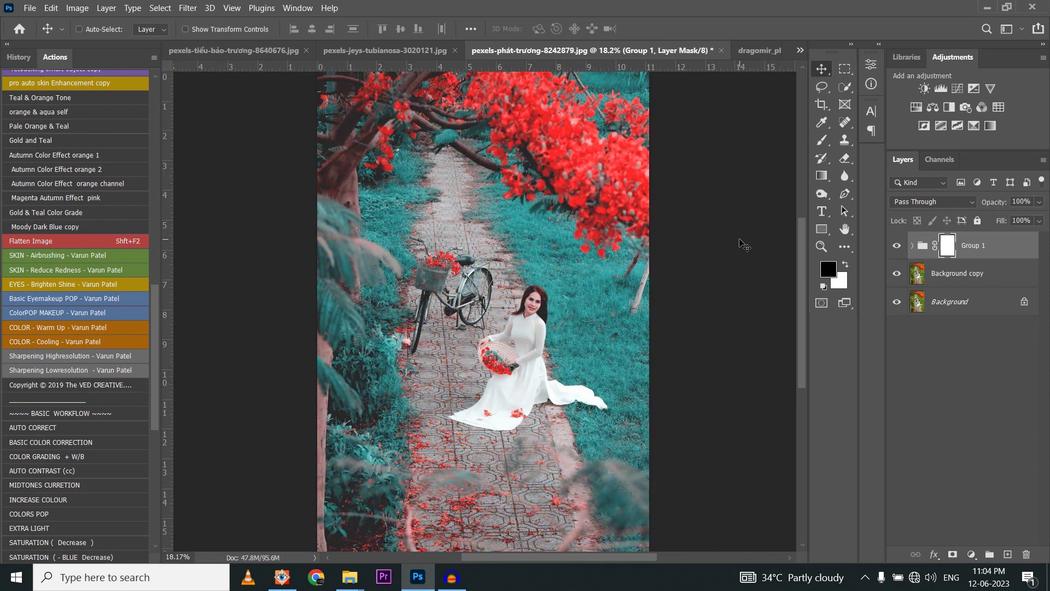
click(928, 278)
Make a Skin Tones Color Range selection with Fuzziness 119 on Background copy.
click(164, 8)
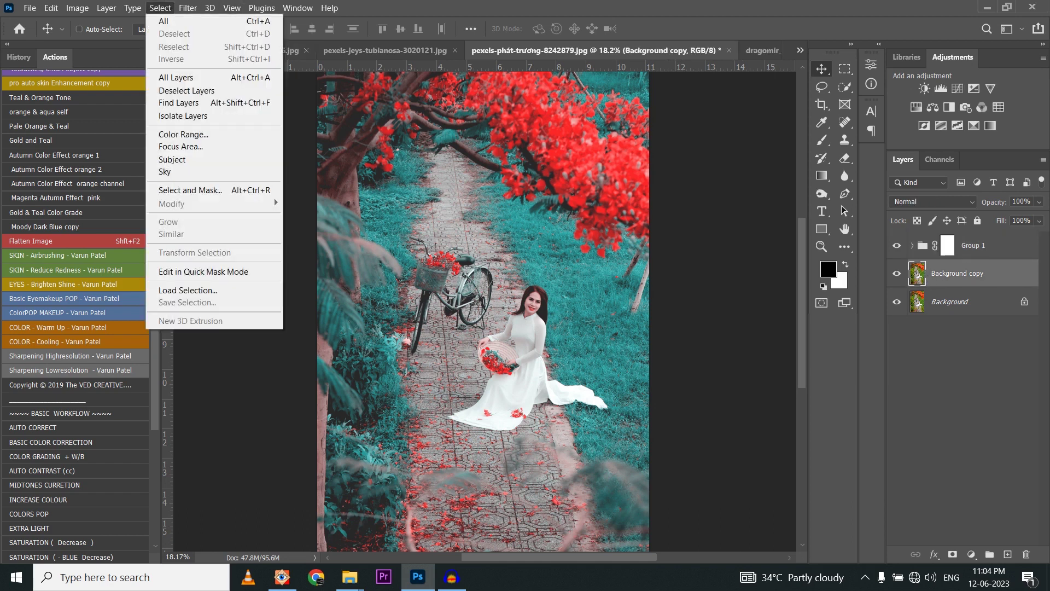
click(193, 130)
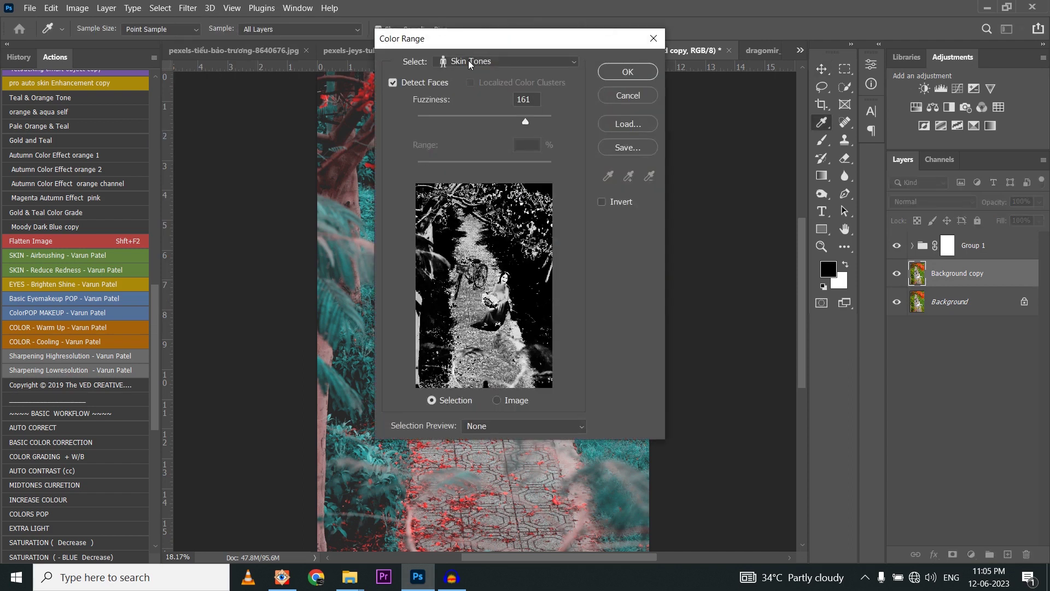
click(469, 62)
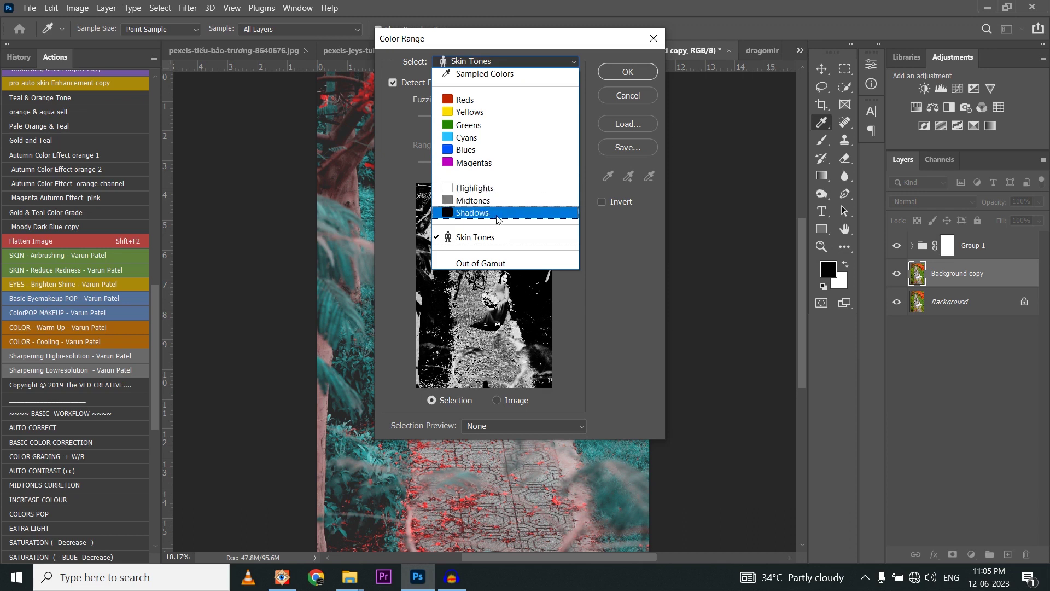
click(479, 238)
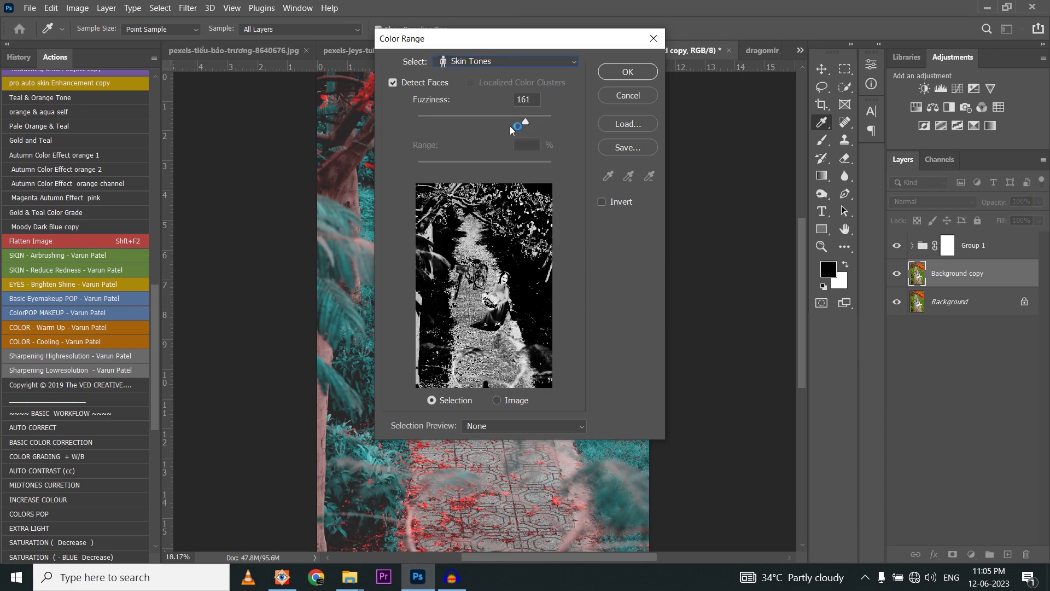
drag(524, 122, 498, 121)
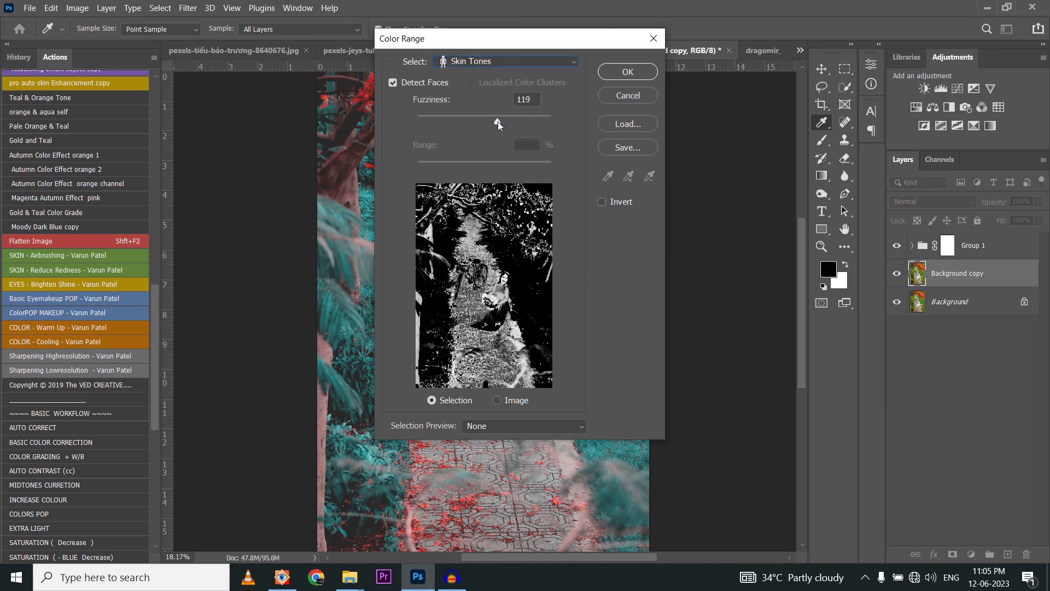
click(639, 72)
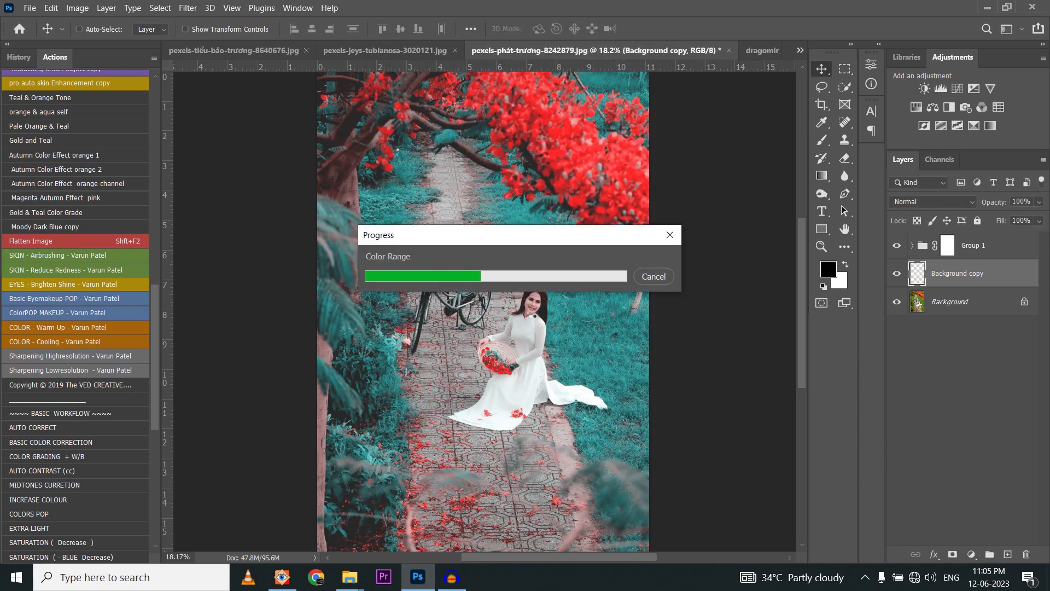
scroll(525, 306, up, 2)
scroll(525, 306, up, 2)
Fill Group 1's mask from the skin-tone selection so her skin stays natural.
scroll(525, 307, up, 2)
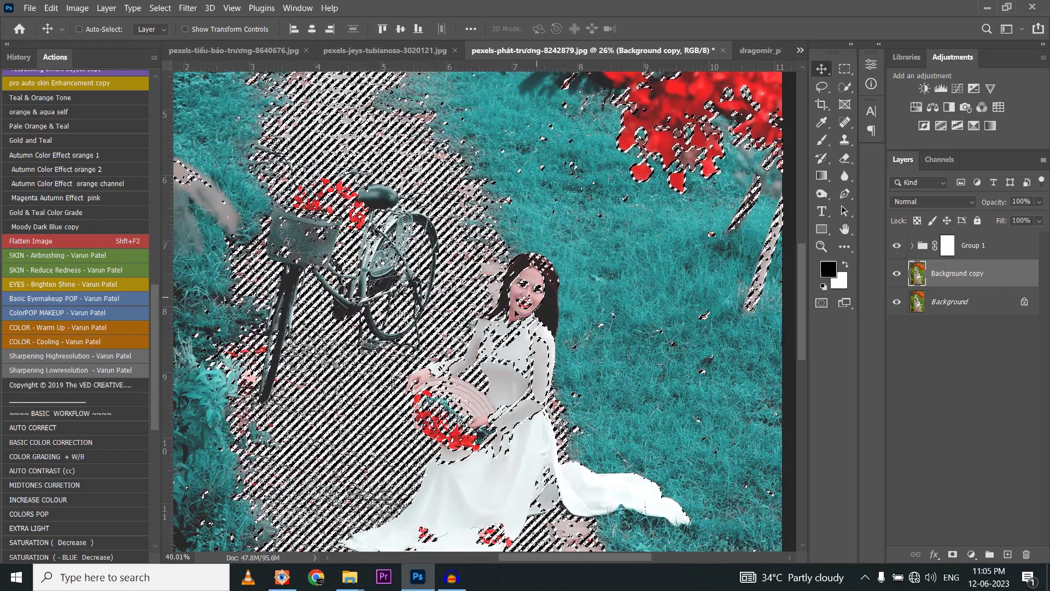
click(948, 247)
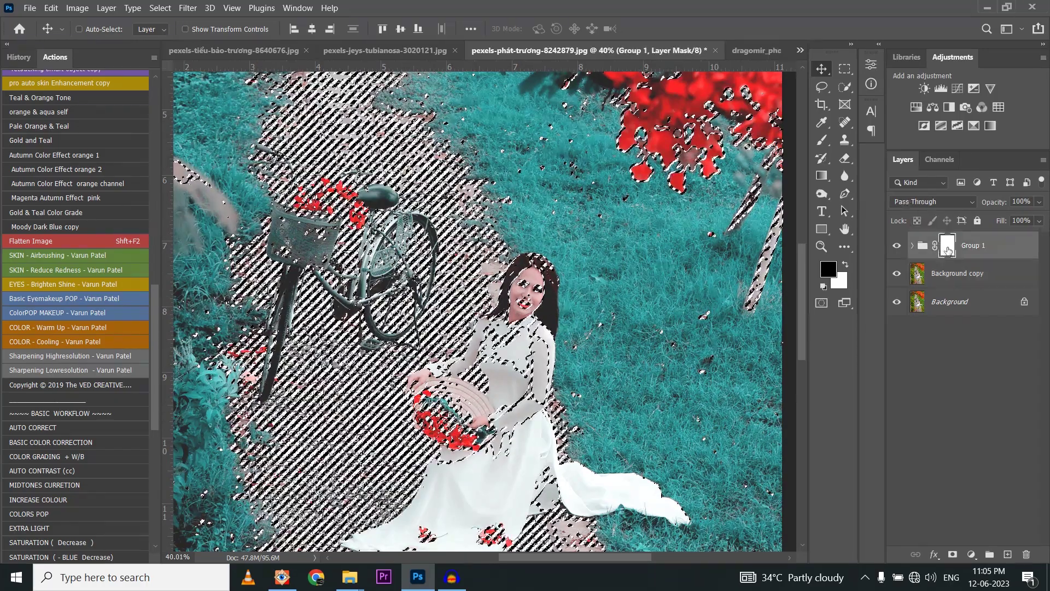
scroll(485, 312, down, 6)
key(x)
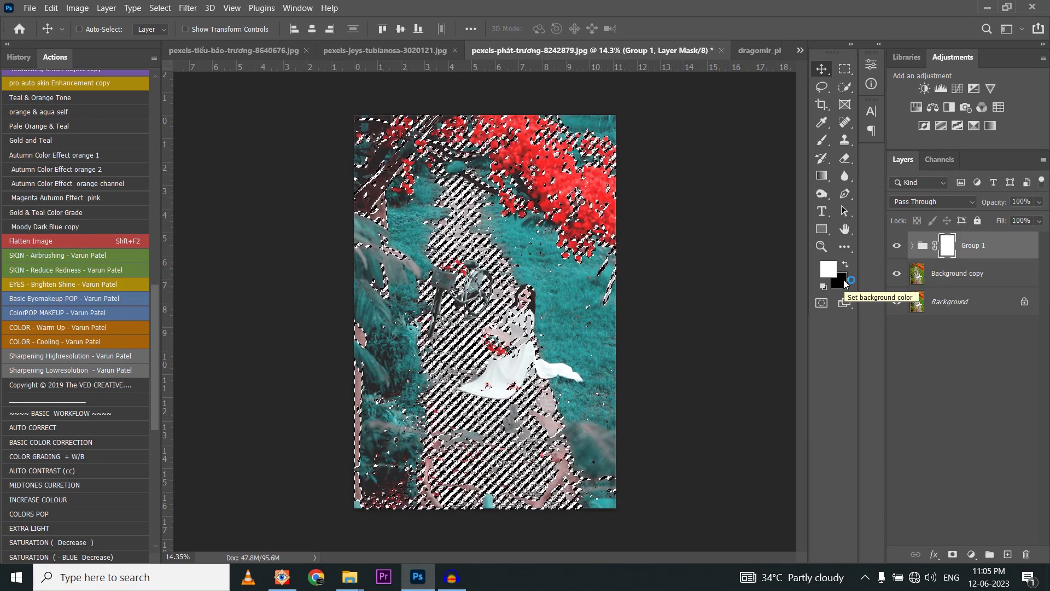
key(ctrl+BackSpace)
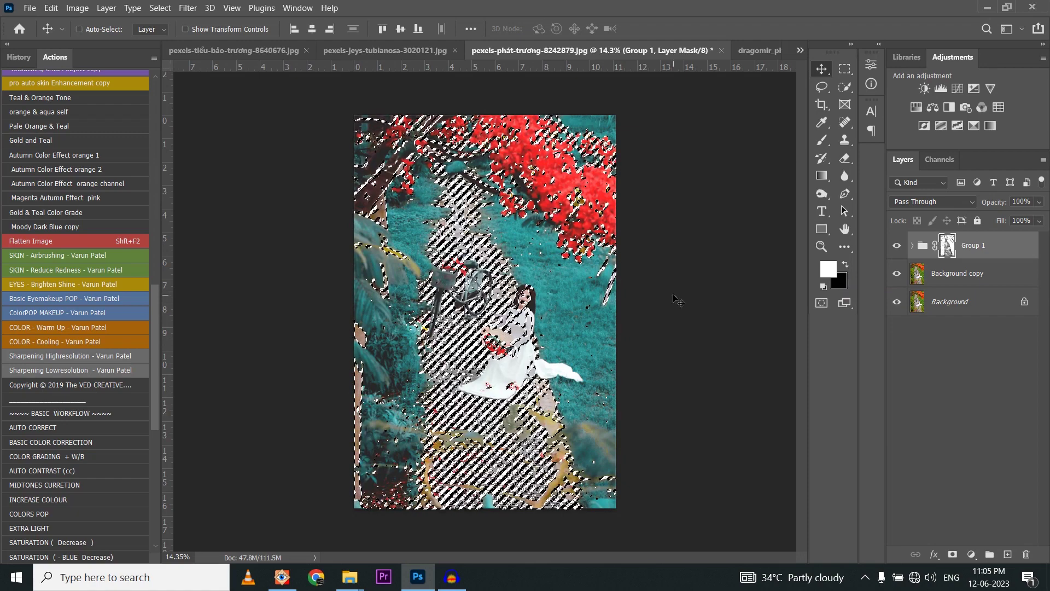
Hide and reshow Group 1 to compare the masked grade with the original.
scroll(534, 307, up, 5)
scroll(543, 312, up, 3)
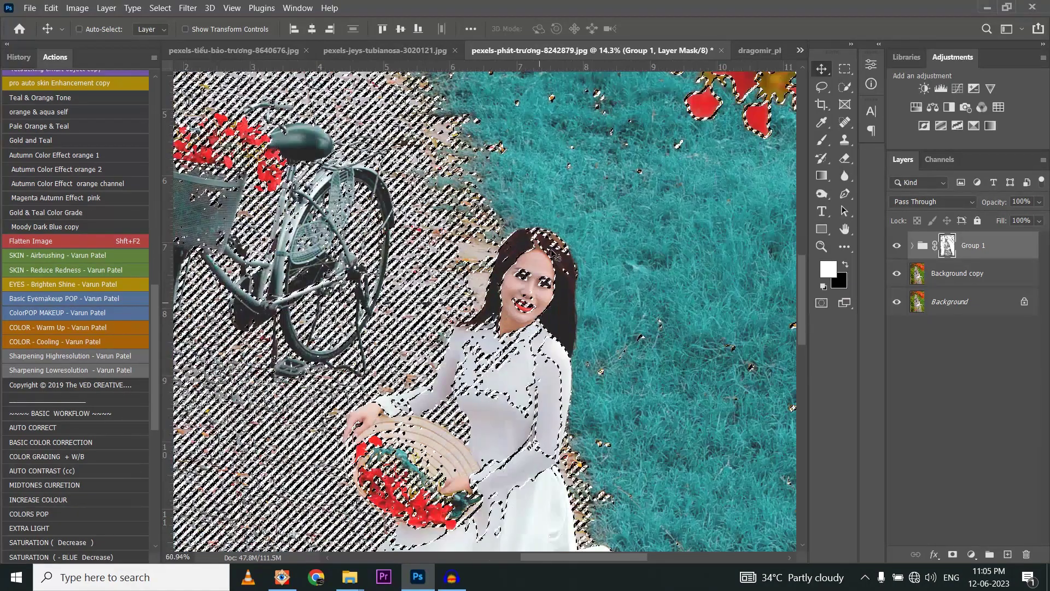
scroll(540, 314, up, 3)
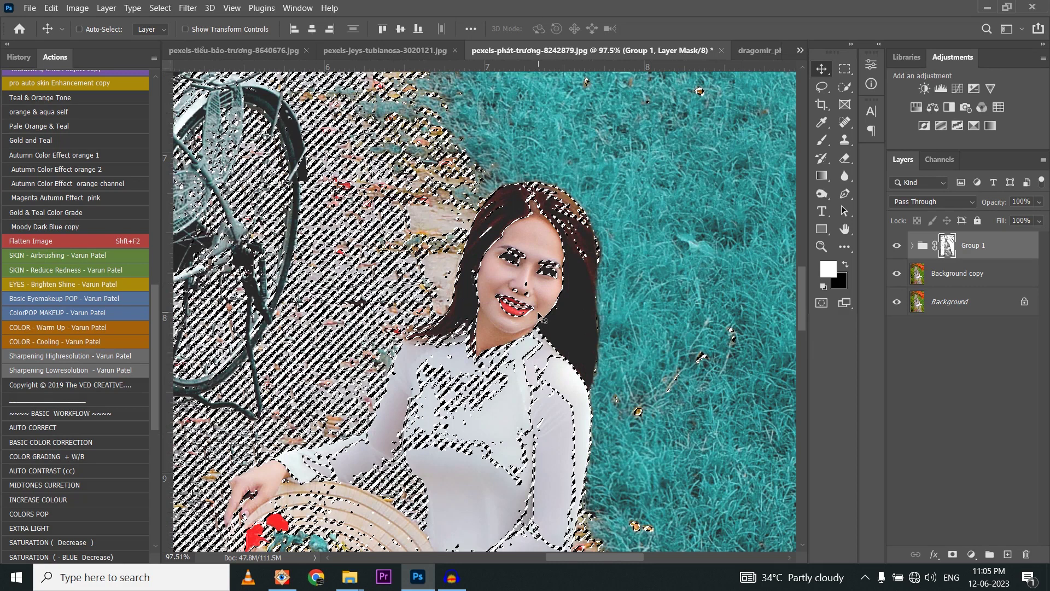
scroll(538, 314, down, 3)
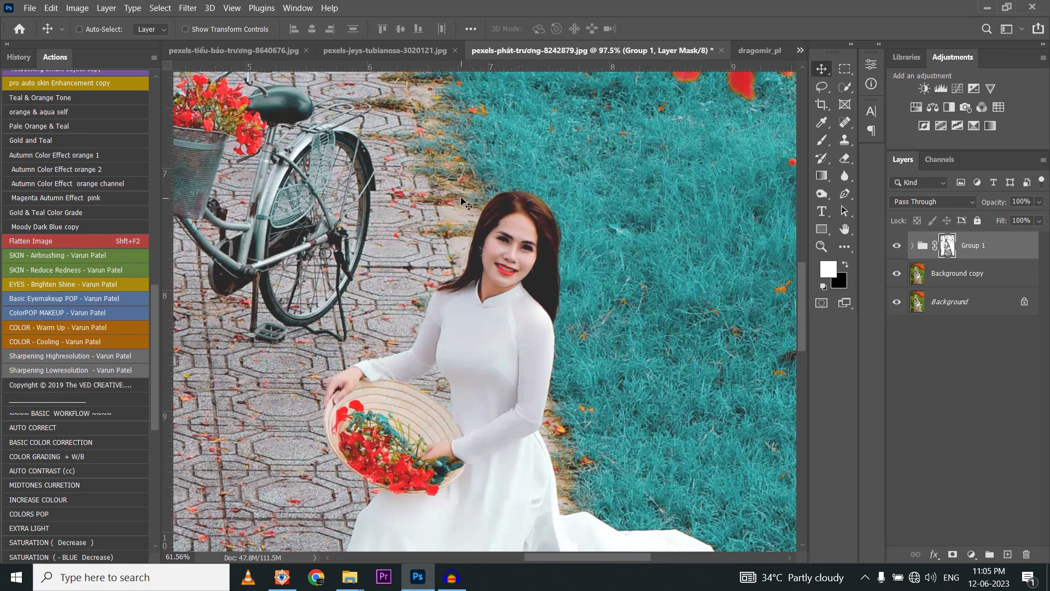
click(896, 247)
click(896, 248)
Expand Group 1 to inspect its adjustments, then collapse it and select it.
scroll(608, 236, down, 2)
scroll(600, 268, down, 2)
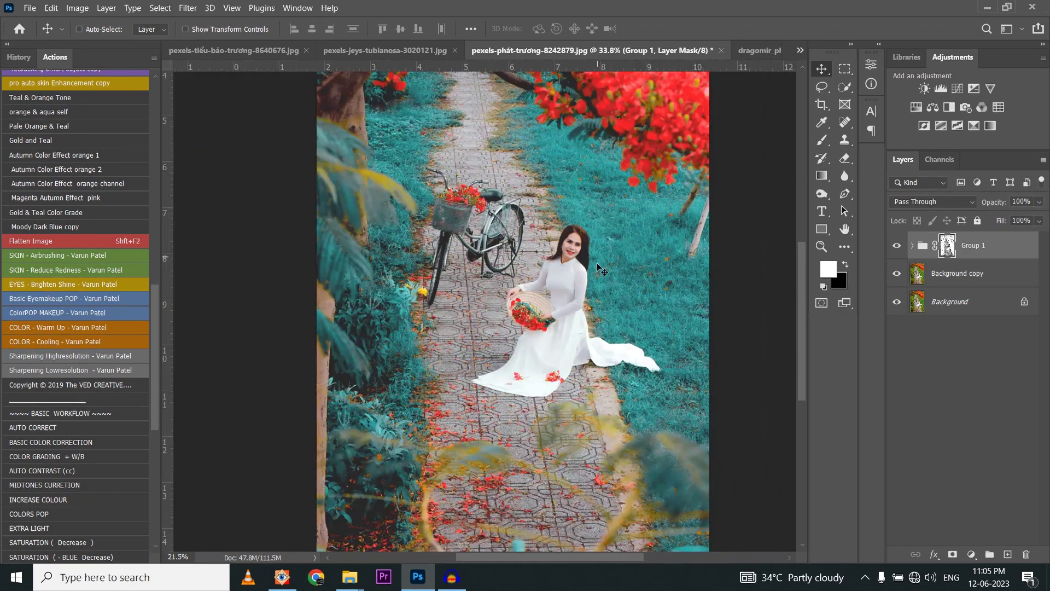
scroll(600, 268, down, 3)
scroll(474, 290, up, 1)
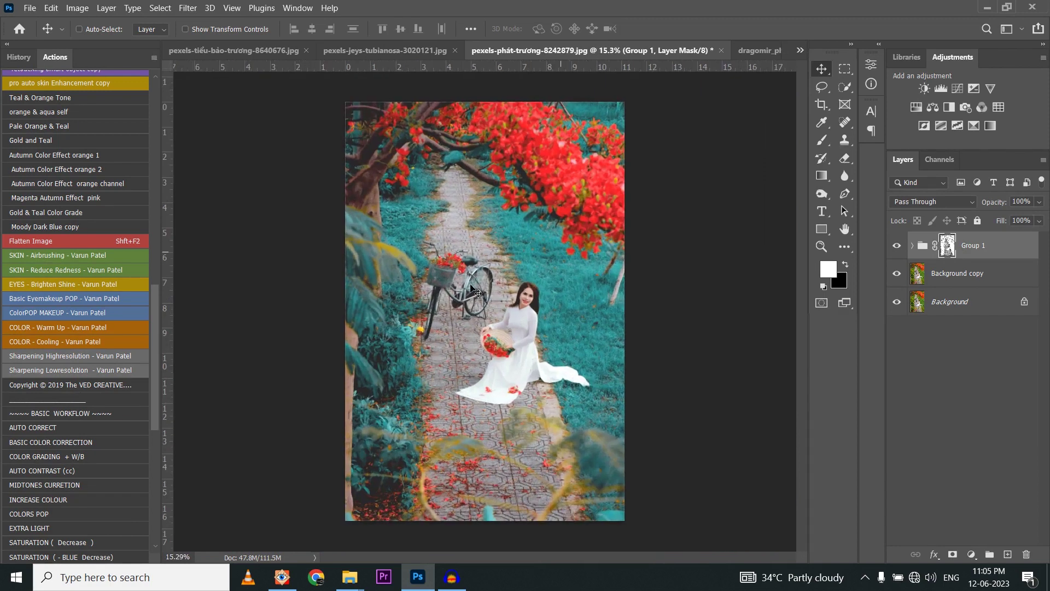
scroll(548, 255, up, 1)
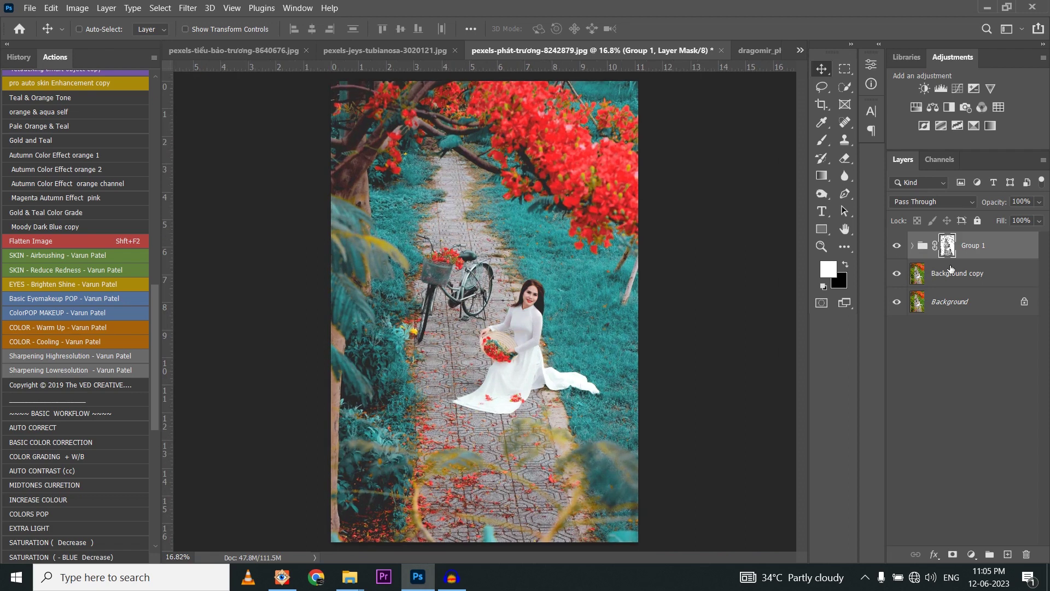
scroll(547, 322, down, 2)
click(951, 274)
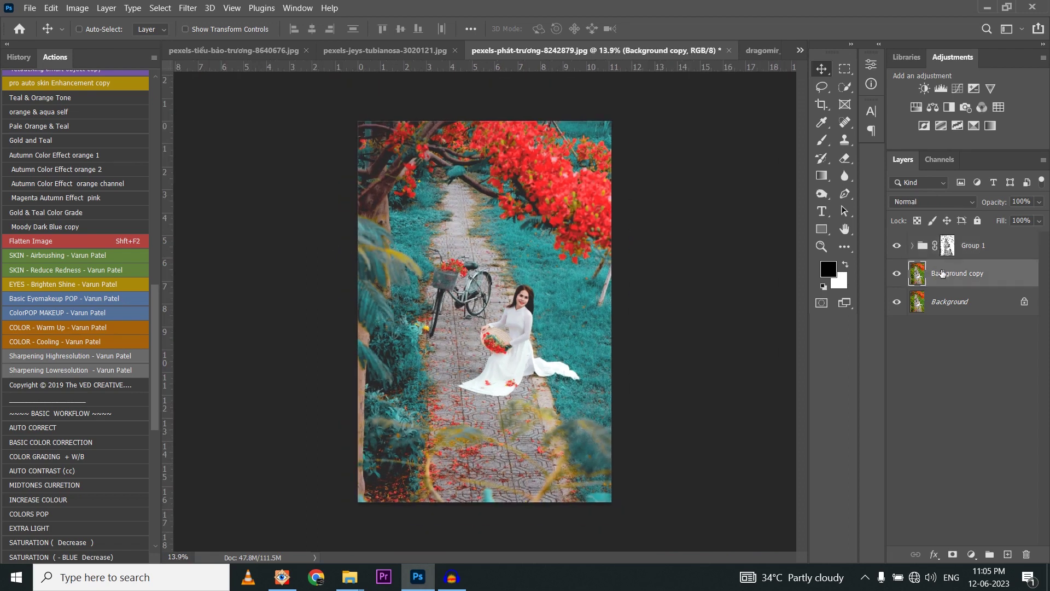
click(912, 246)
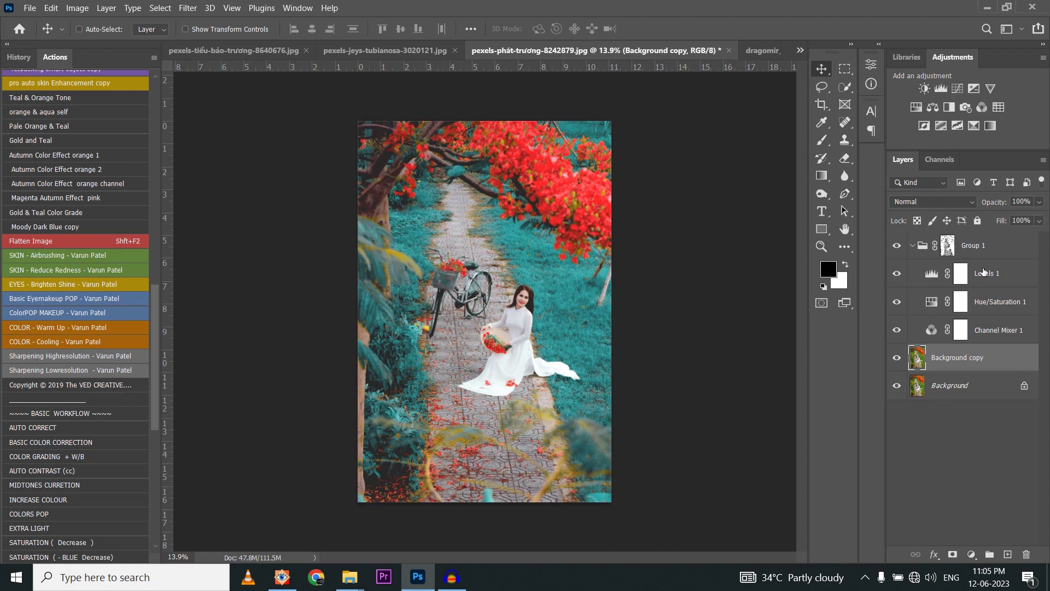
click(943, 279)
click(913, 245)
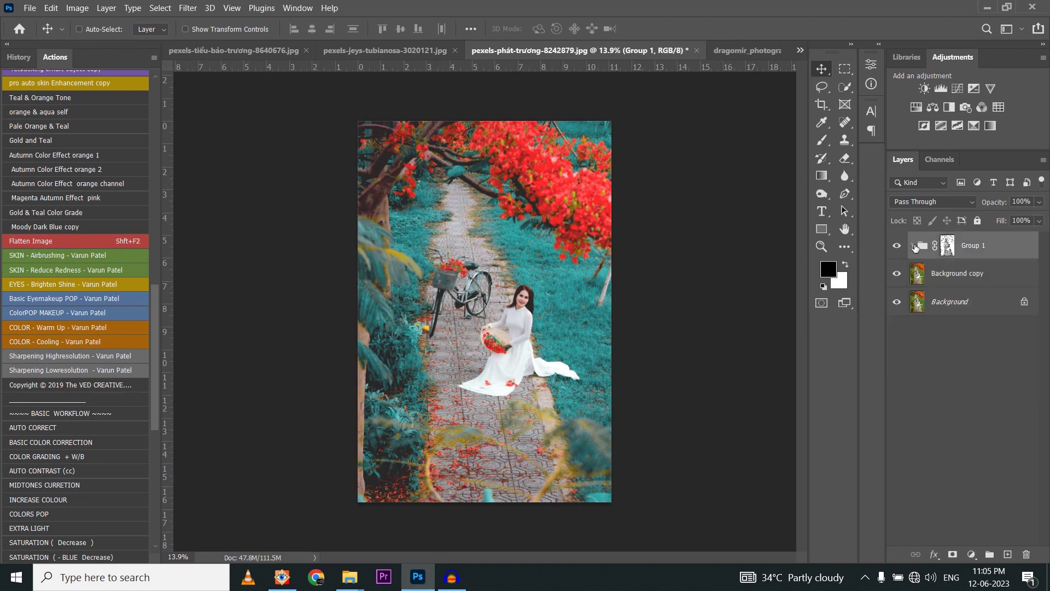
Switch to the tree portrait and scroll the Actions panel to Teal & Orange Tone.
click(348, 48)
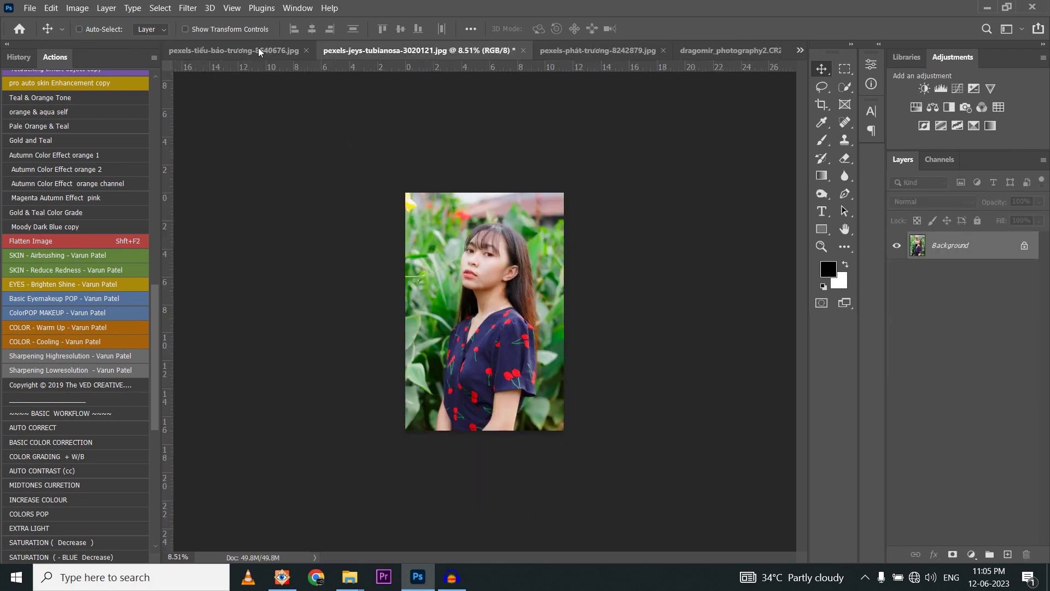
click(258, 48)
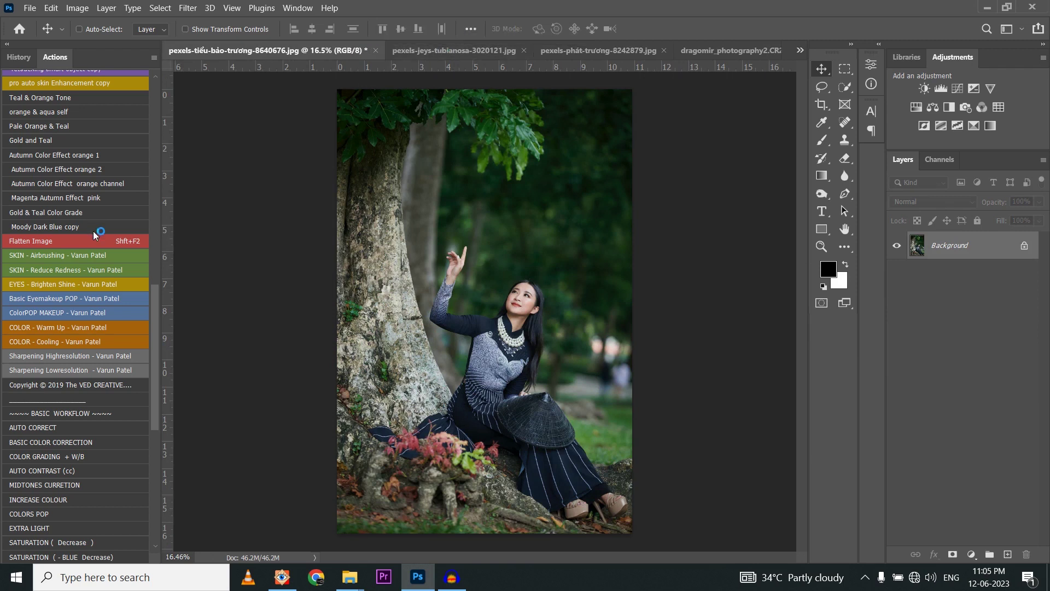
scroll(85, 132, up, 2)
scroll(76, 153, up, 2)
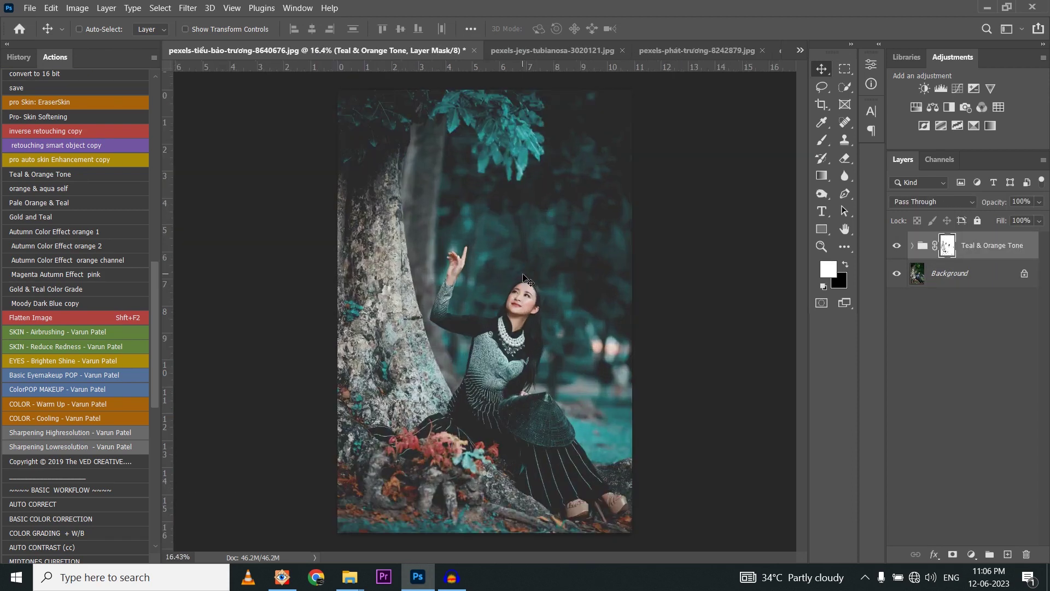
Paint black on the Levels 1 mask over the woman's raised arm, dress and hat.
click(912, 245)
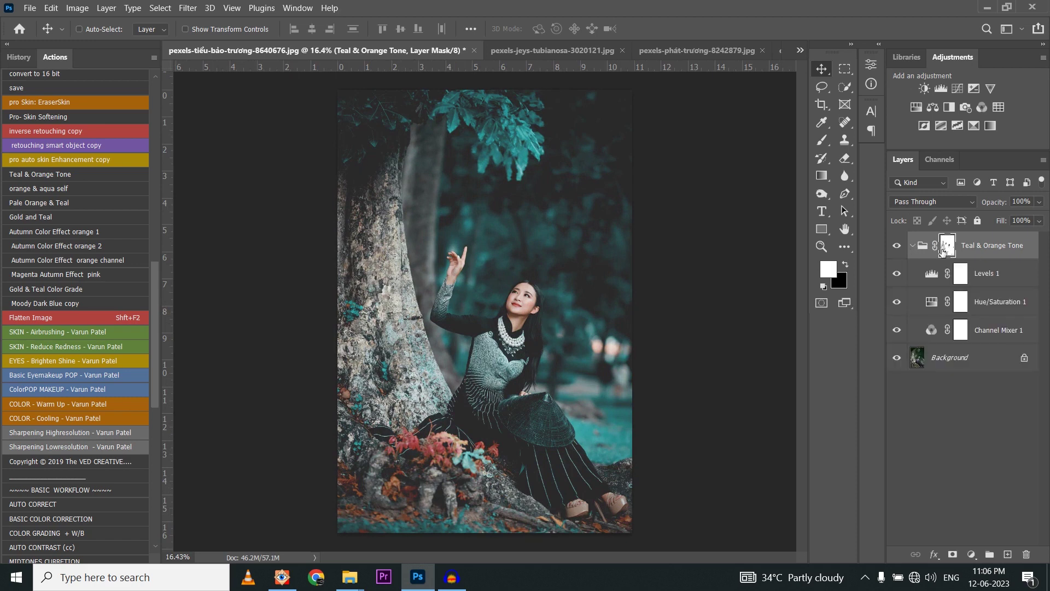
click(959, 277)
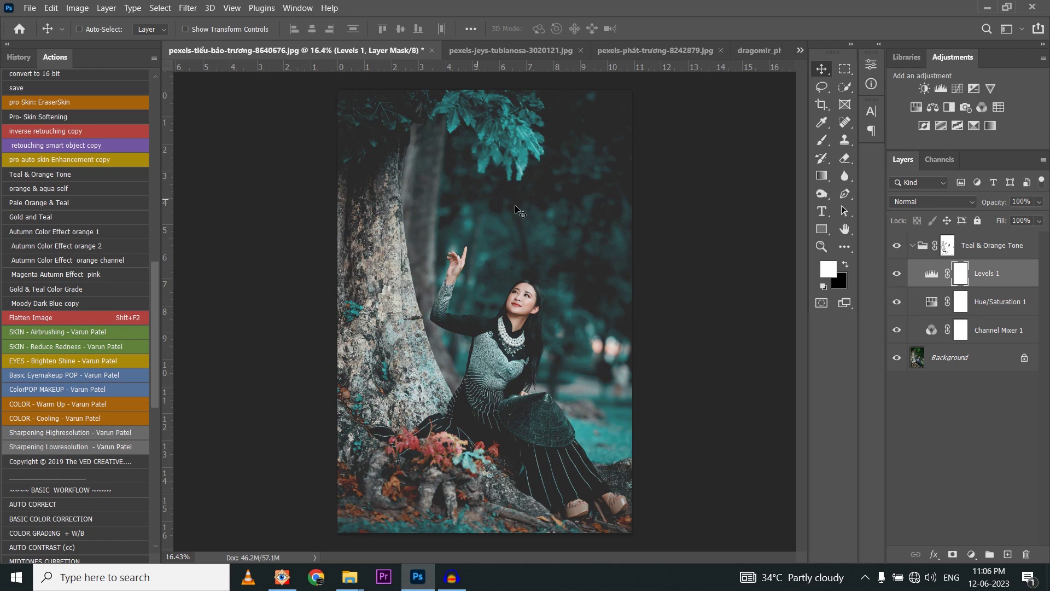
click(822, 140)
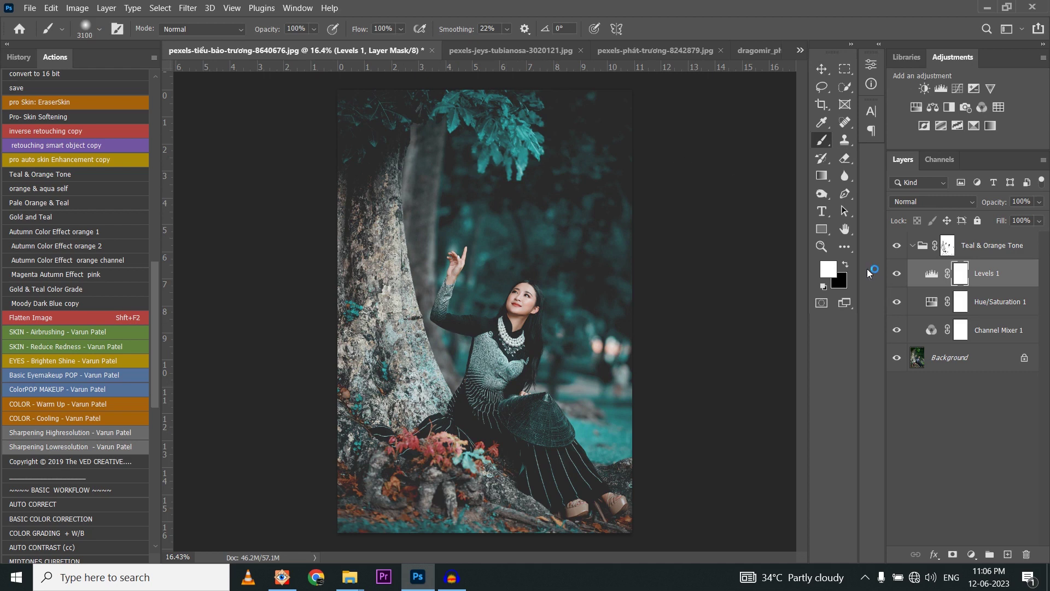
click(846, 265)
drag(432, 288, 433, 294)
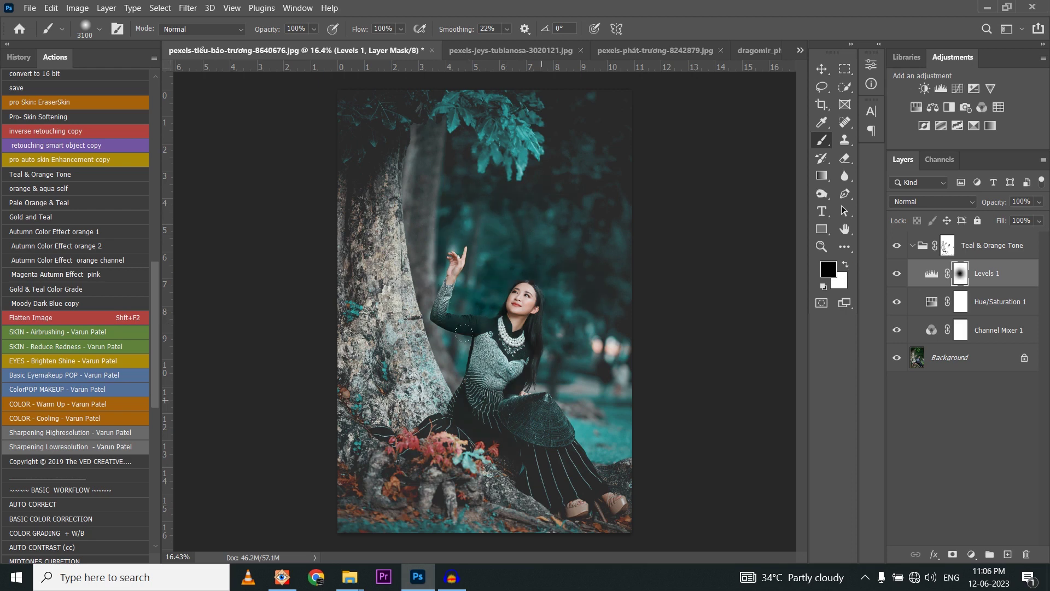
drag(464, 332, 443, 237)
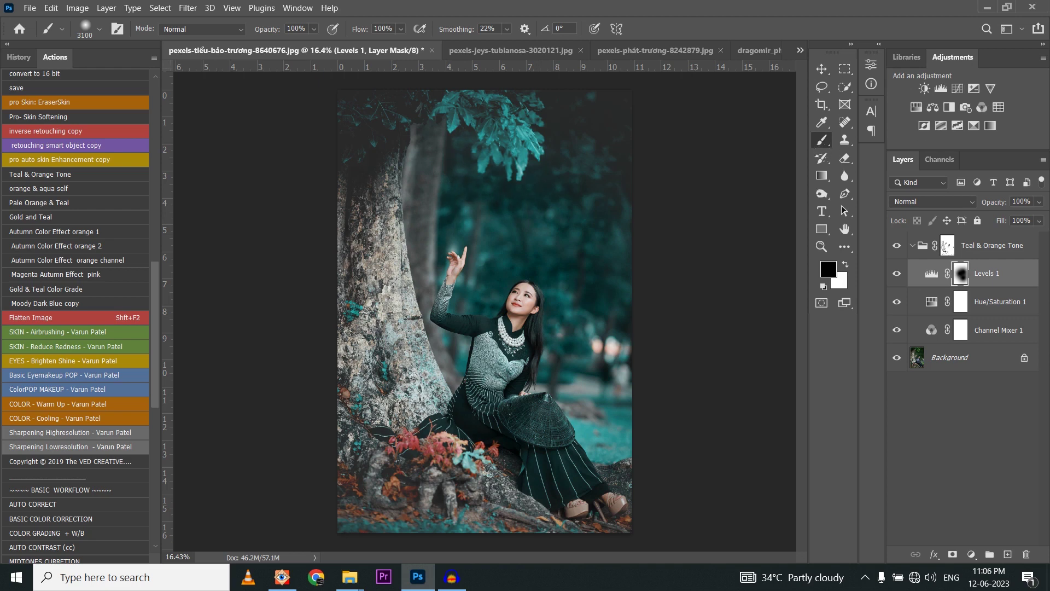
Toggle the tree portrait's grade to compare, then run Teal & Orange Tone on the green-leaves portrait.
click(912, 246)
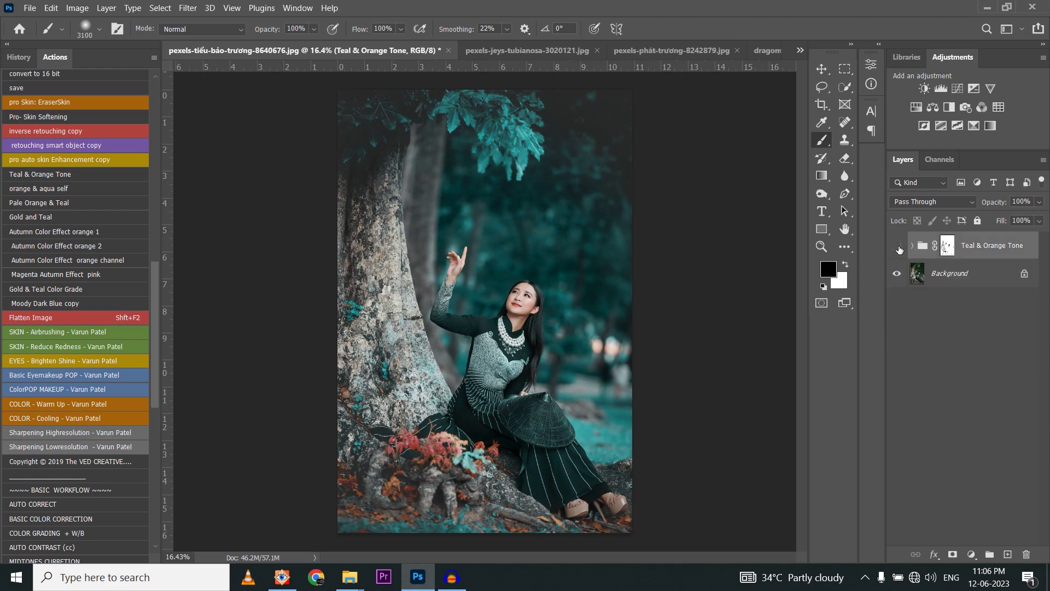
click(898, 248)
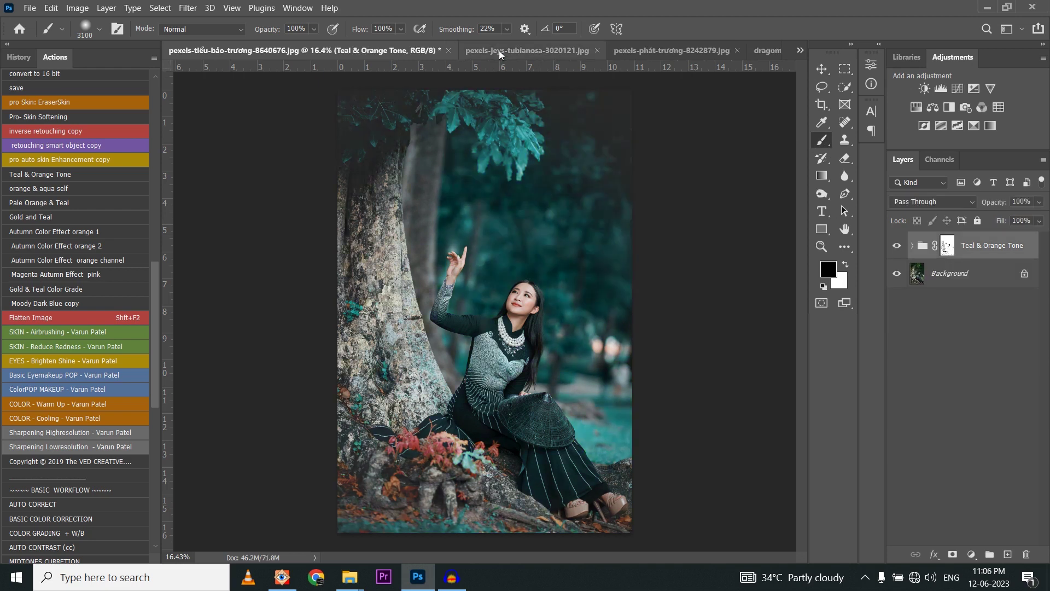
click(499, 50)
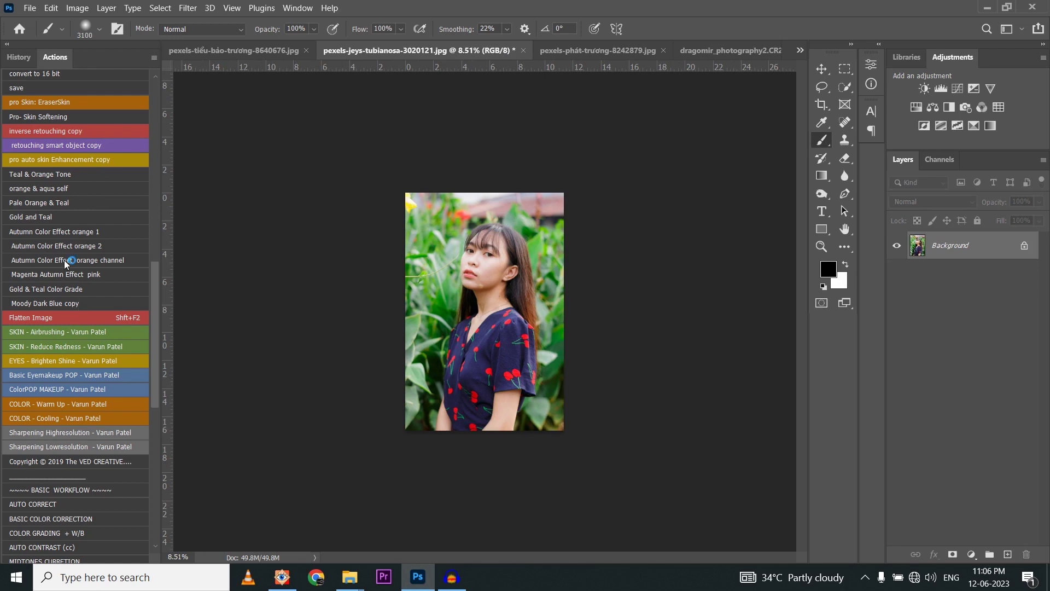
click(56, 171)
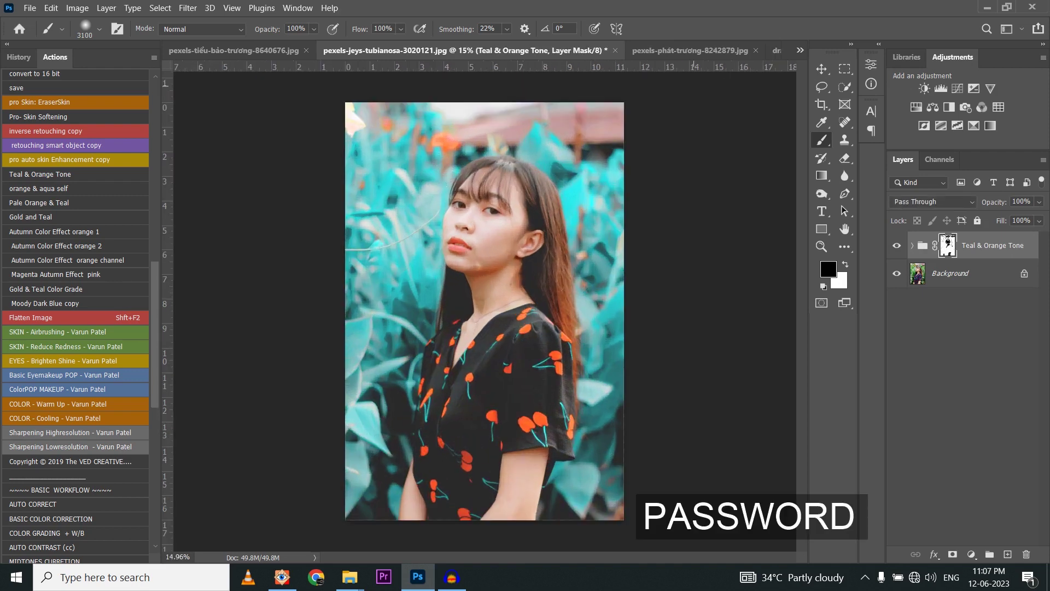
On the garden-path photo, delete Group 1 and apply the Teal & Orange Tone action.
click(668, 53)
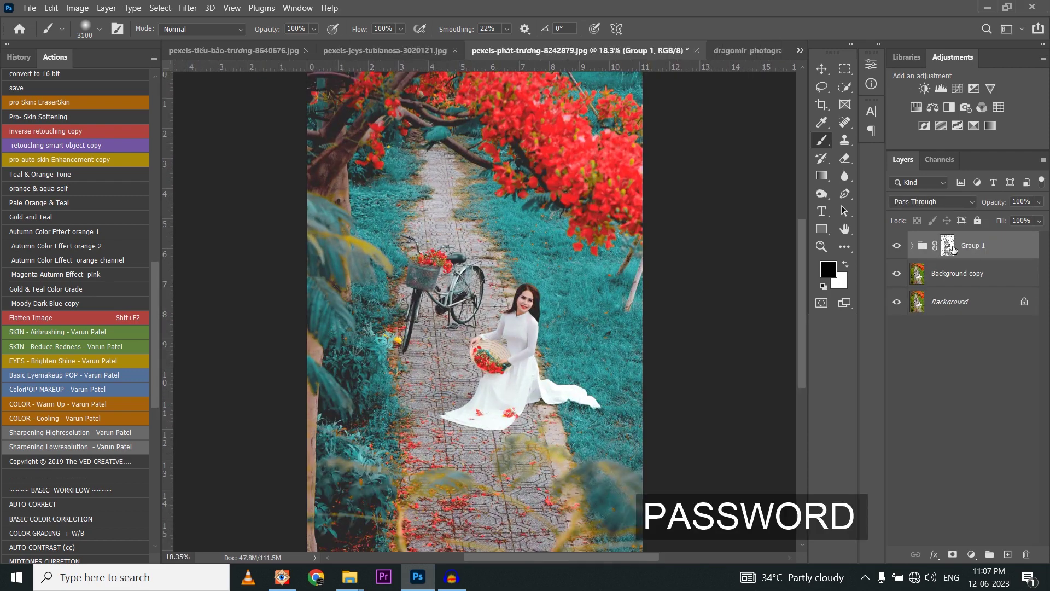
drag(977, 245, 1034, 553)
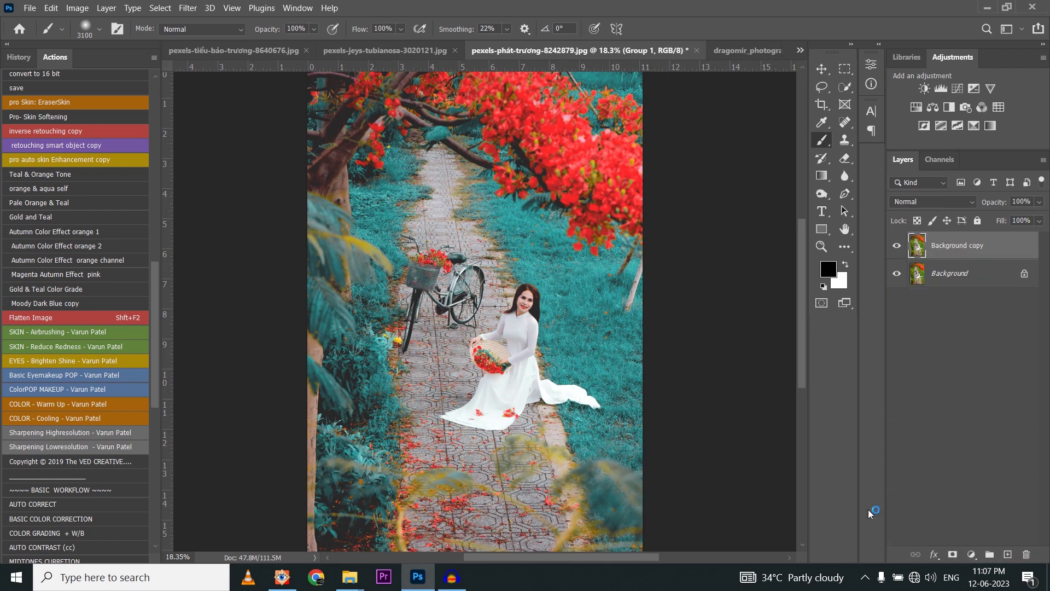
click(76, 176)
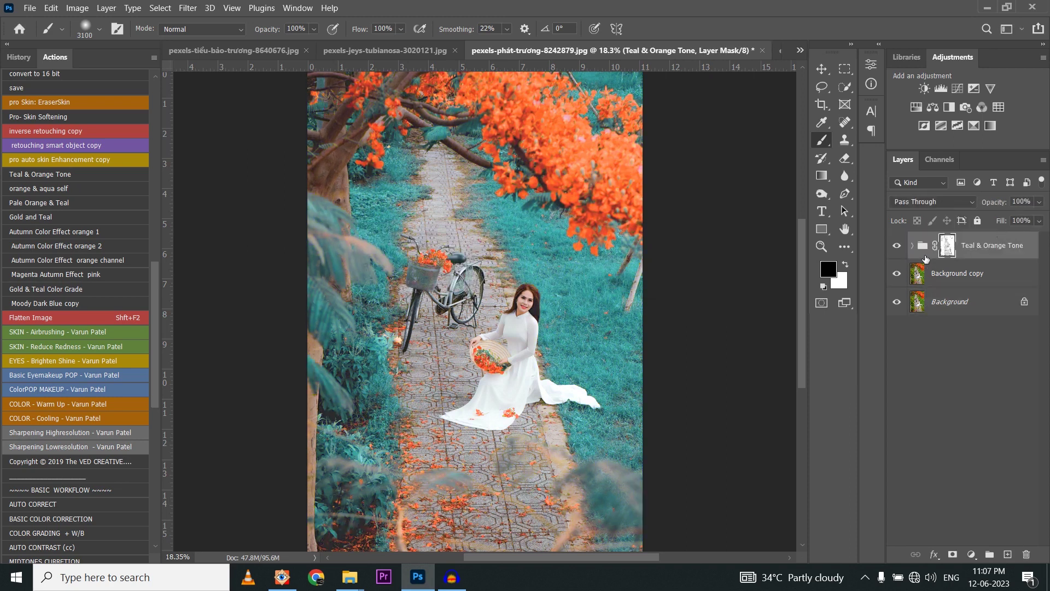
Toggle the new Teal & Orange grade off and on to compare with the original colours.
click(897, 246)
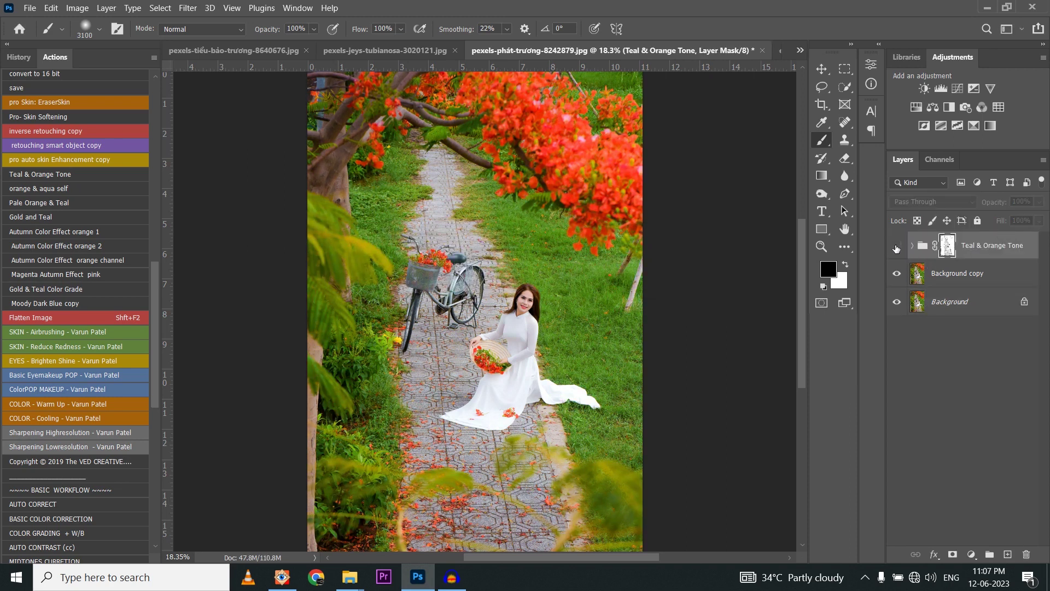
click(897, 246)
click(896, 247)
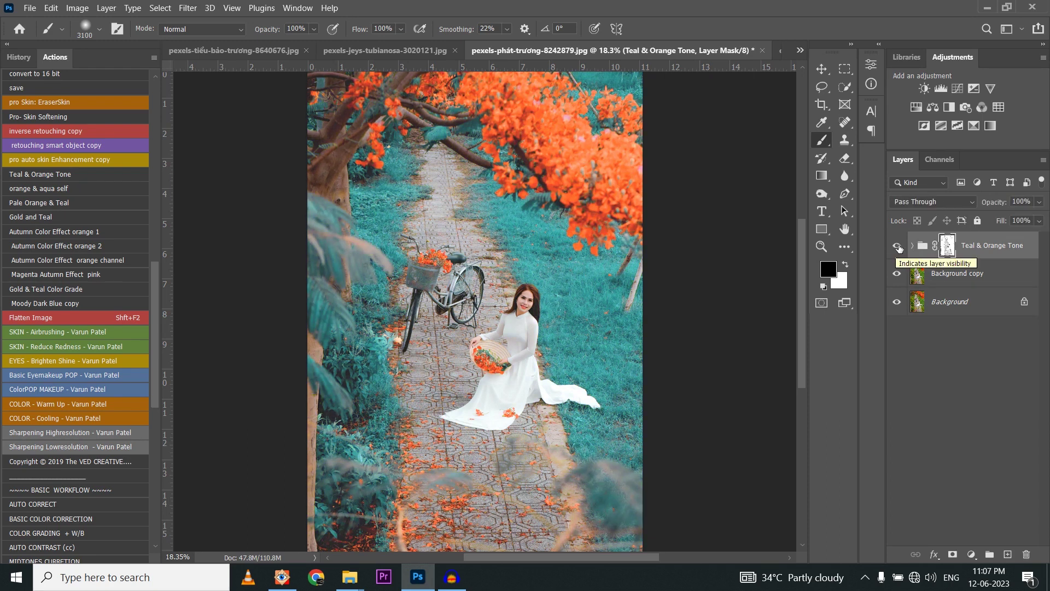
click(896, 247)
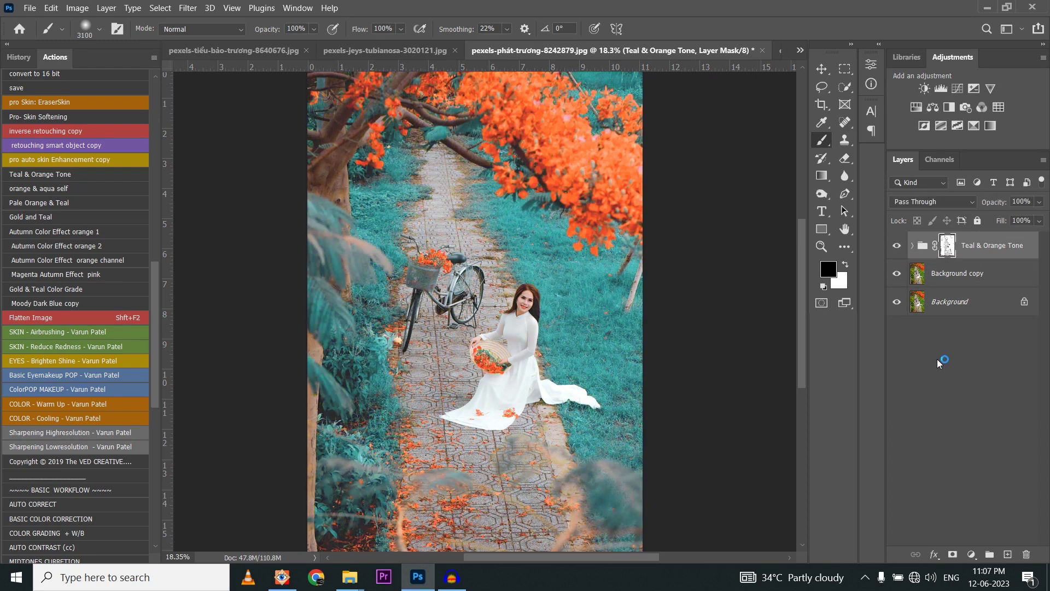